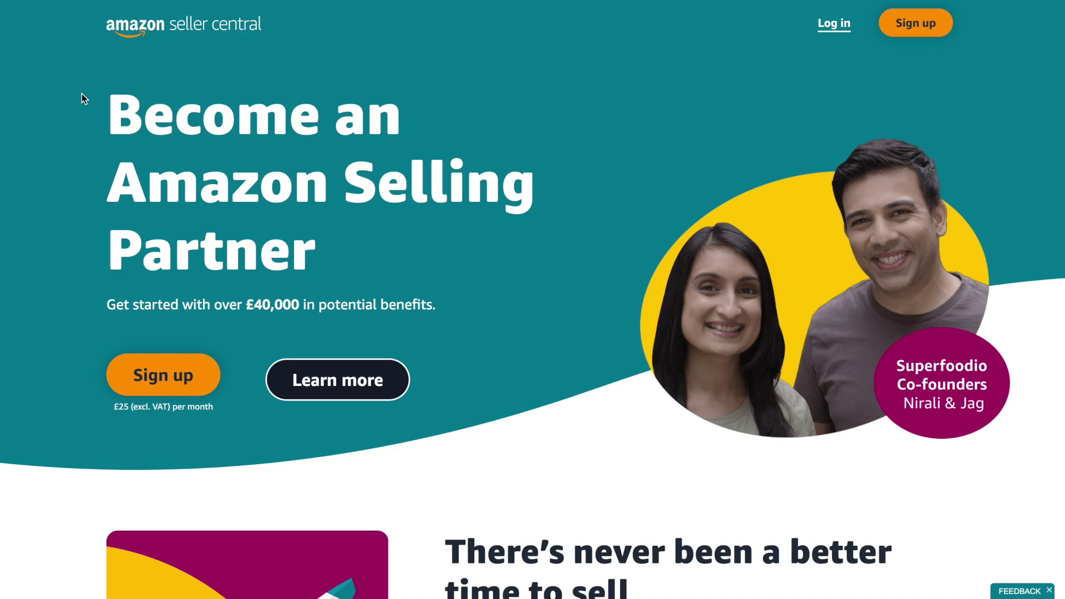
# Browse the seller landing page, then start signing up as a new seller
pyautogui.scroll(-10, 103, 290)
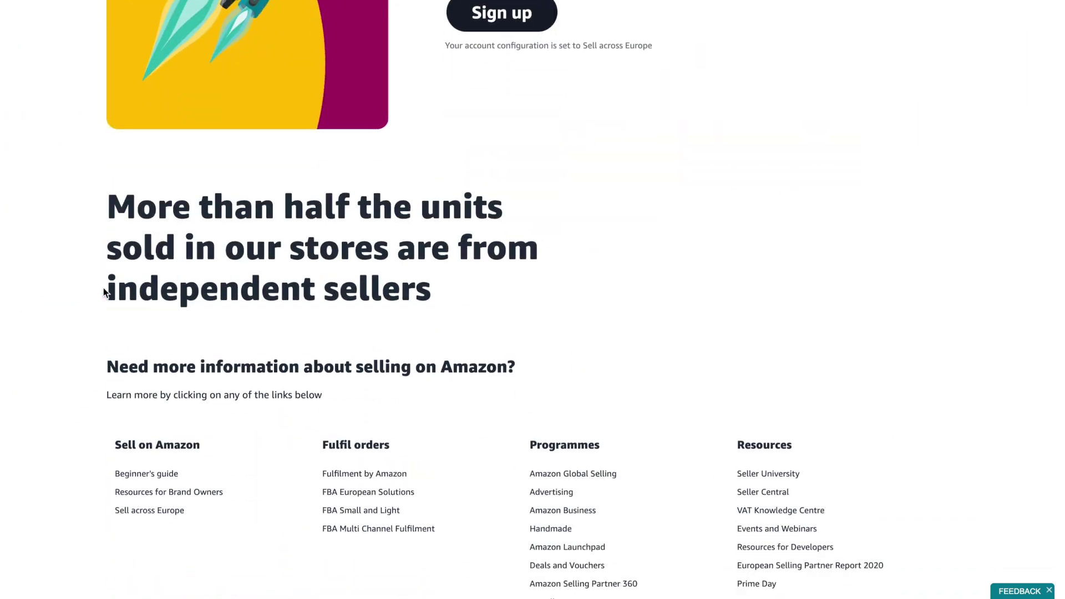
pyautogui.scroll(-3, 103, 288)
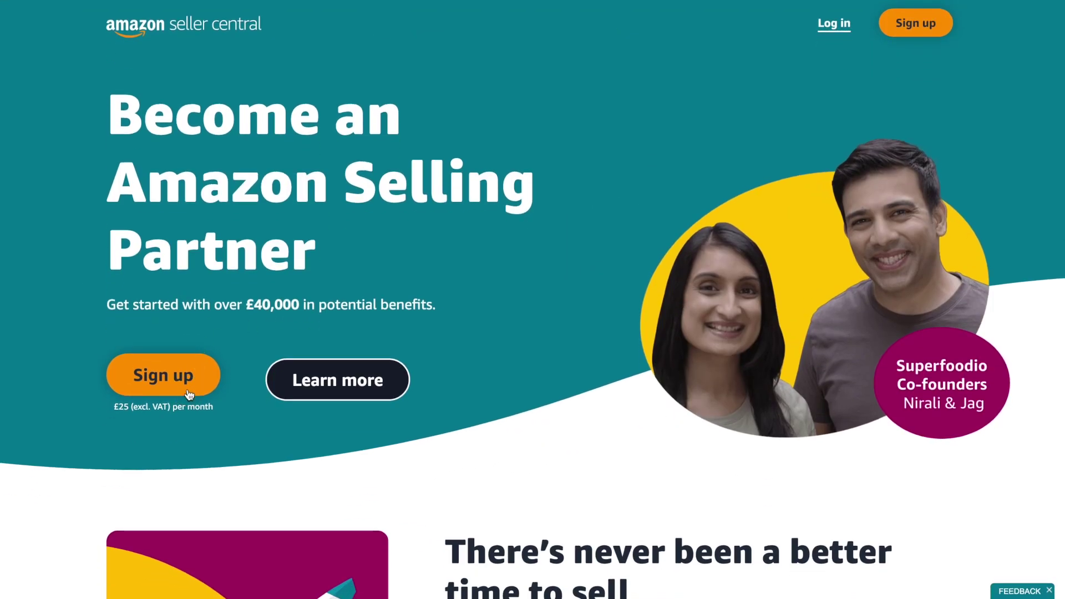
pyautogui.click(189, 389)
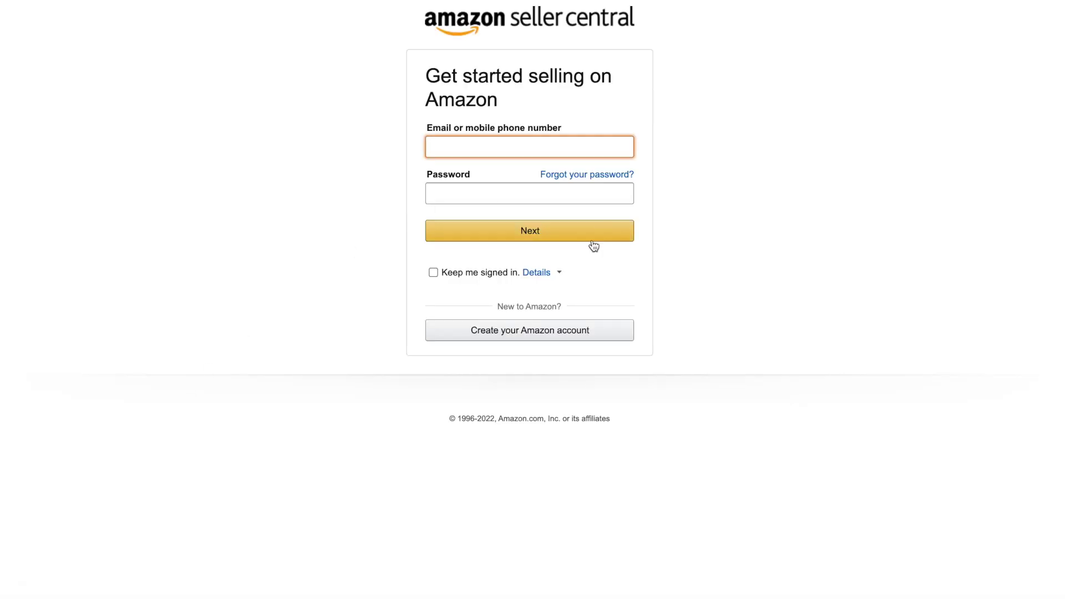
# Create a new Amazon account with the user's name, e-mail address and password, then submit
pyautogui.click(541, 332)
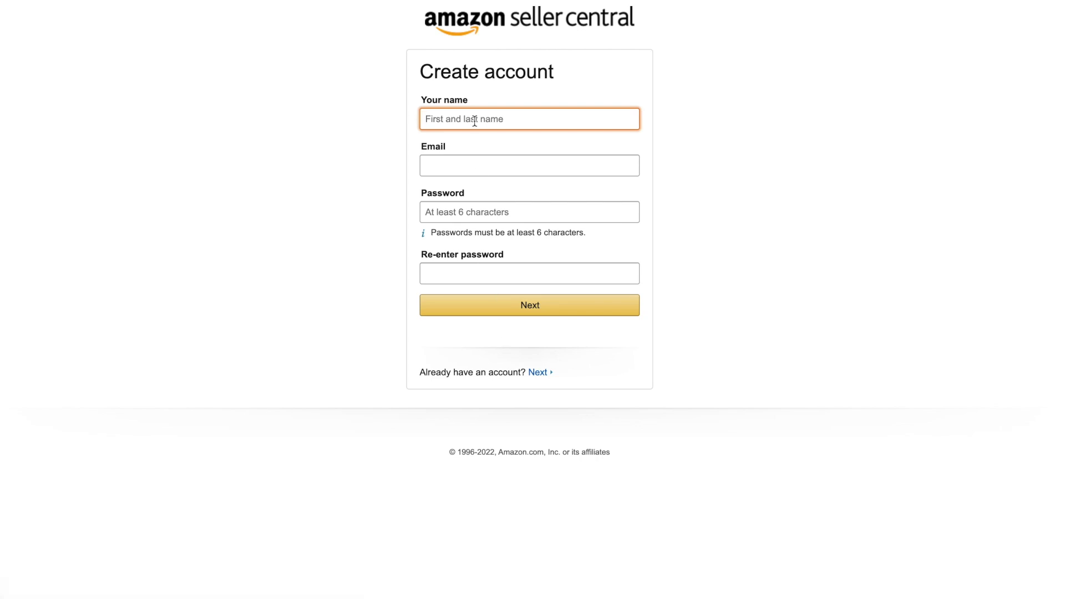
pyautogui.press('Tab')
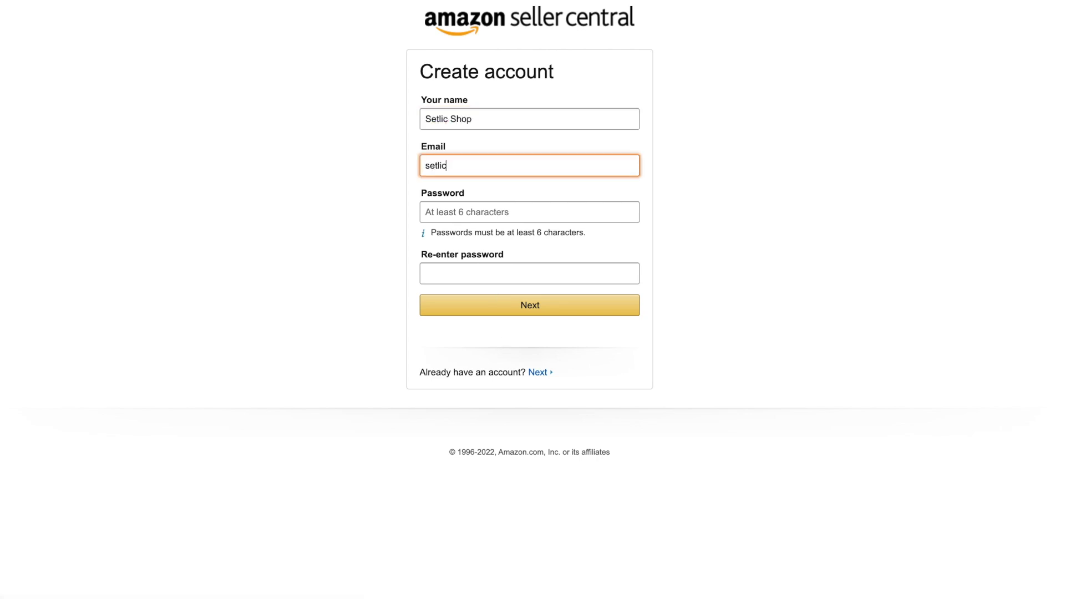
pyautogui.press('Tab')
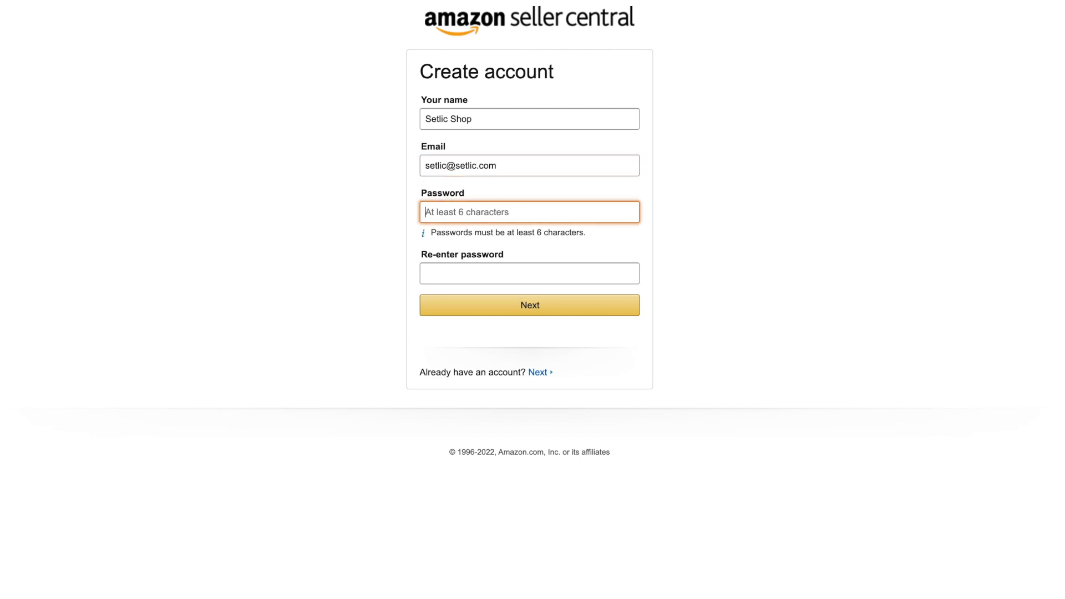
pyautogui.press('Tab')
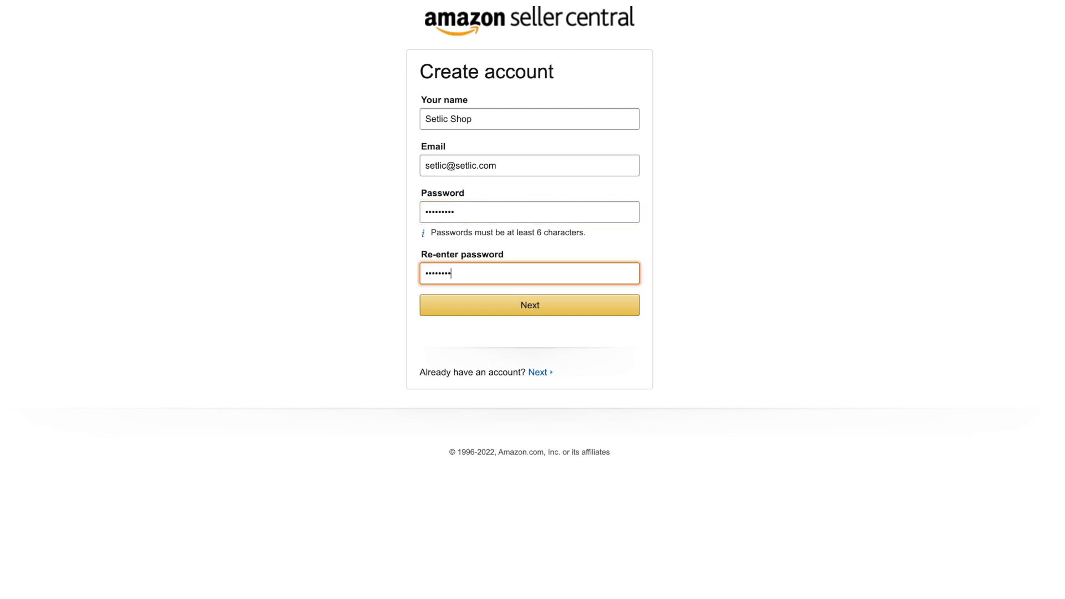
pyautogui.press('Return')
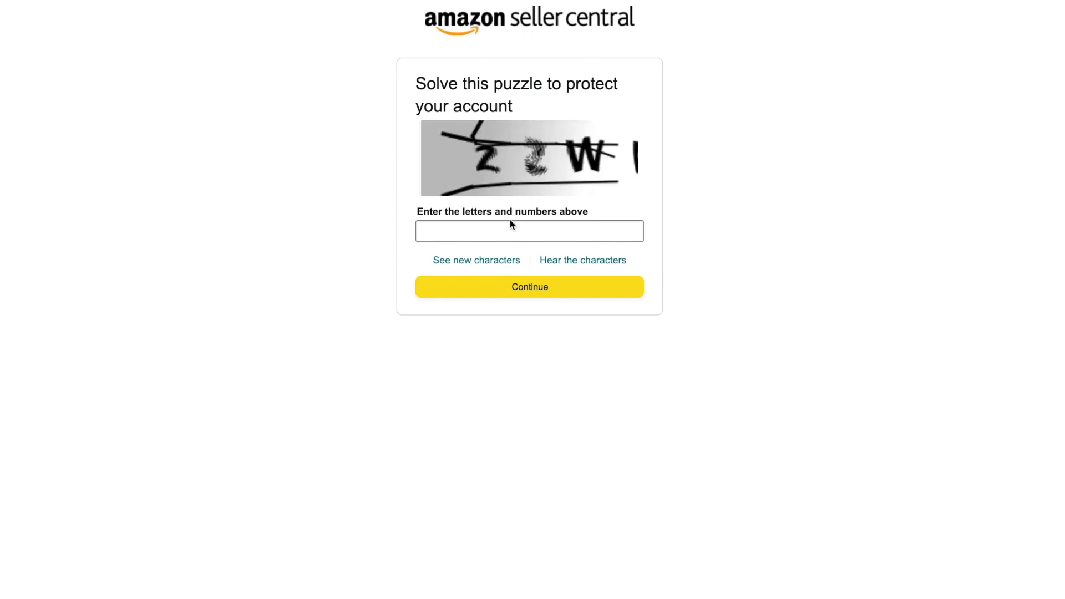
# Solve the security puzzle and verify the e-mail address with the pasted one-time code
pyautogui.click(507, 231)
pyautogui.write('2')
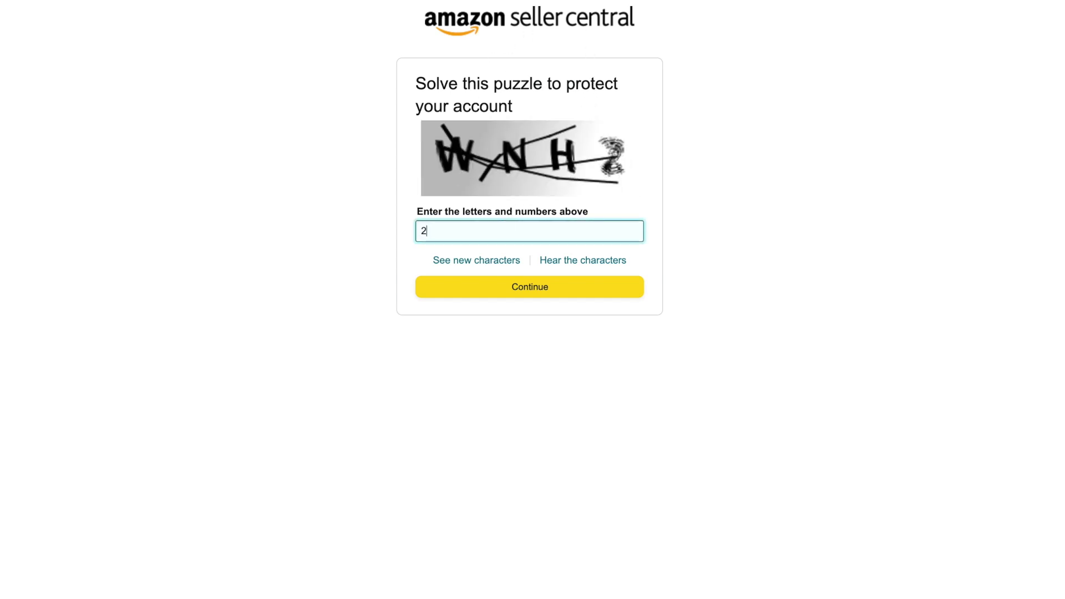
pyautogui.press('Return')
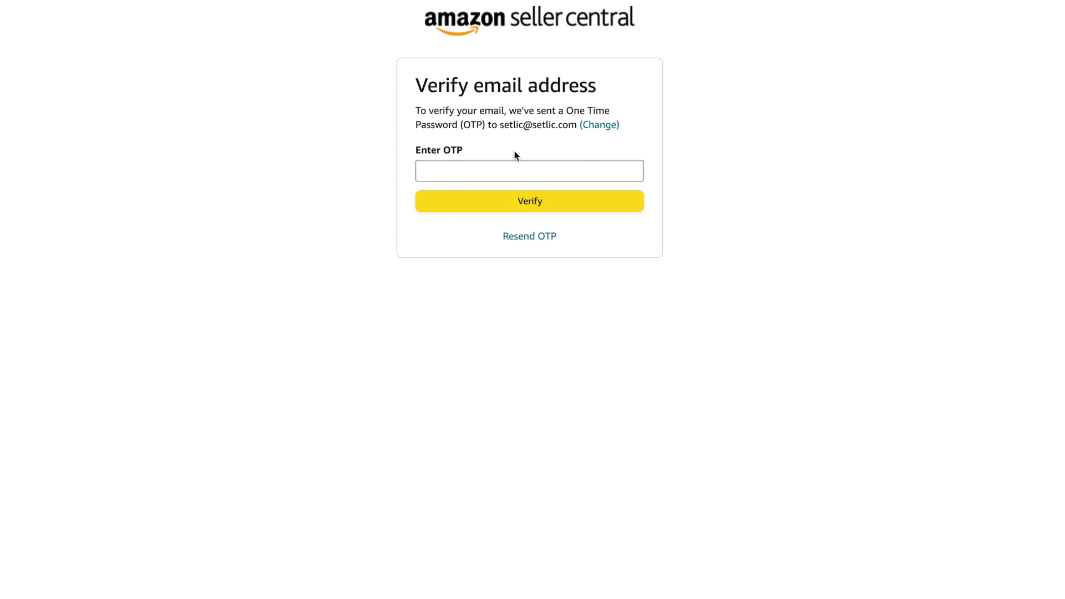
pyautogui.click(517, 162)
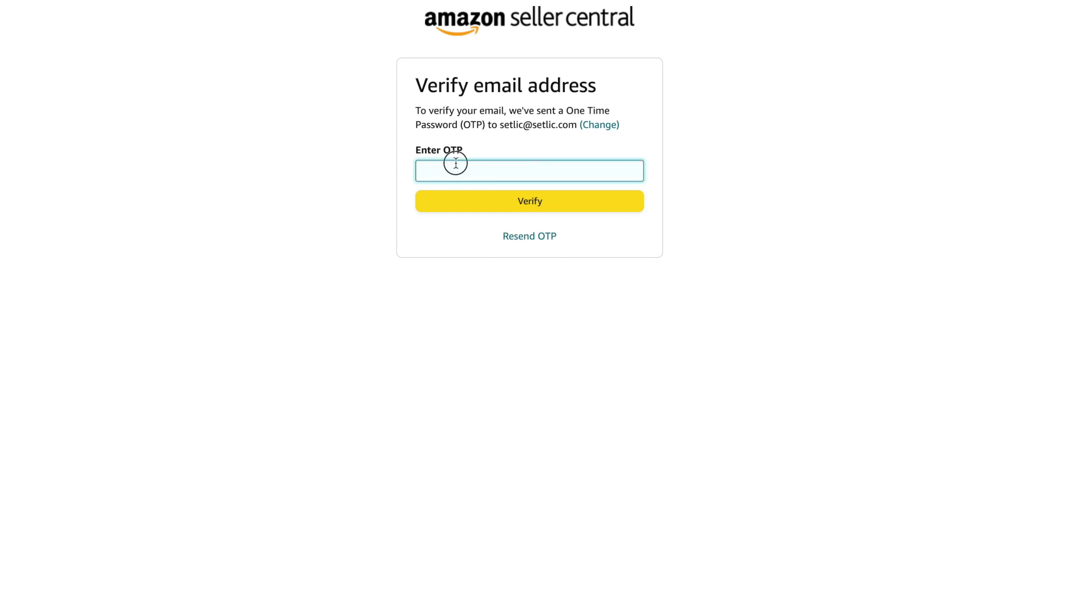
pyautogui.hotkey('ctrl', 'v')
pyautogui.click(527, 203)
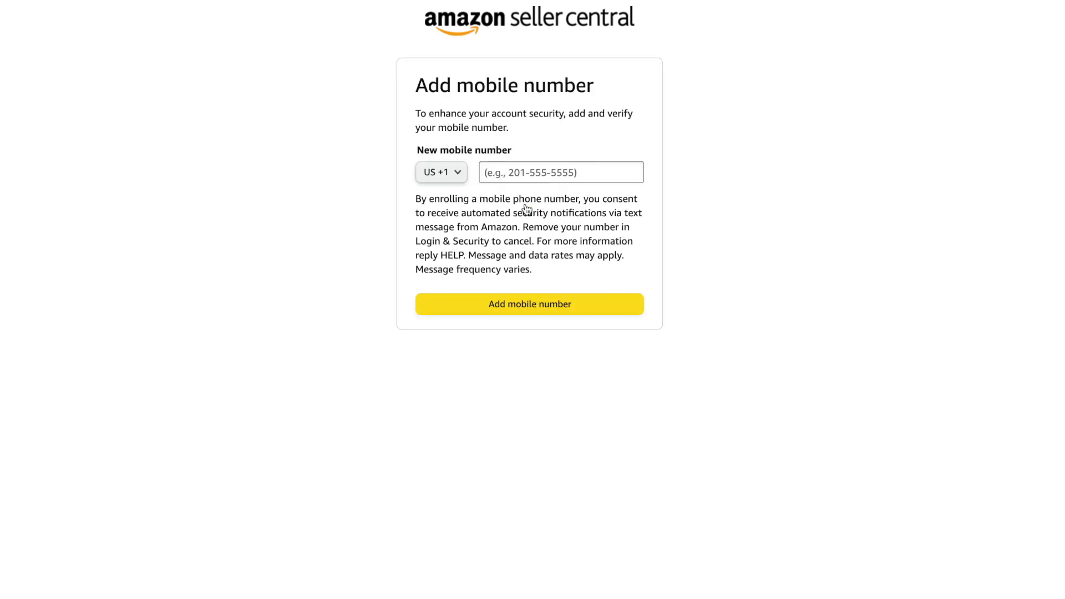
# Add a German +49 mobile number, confirm it with the SMS code, and finish the account
pyautogui.click(442, 172)
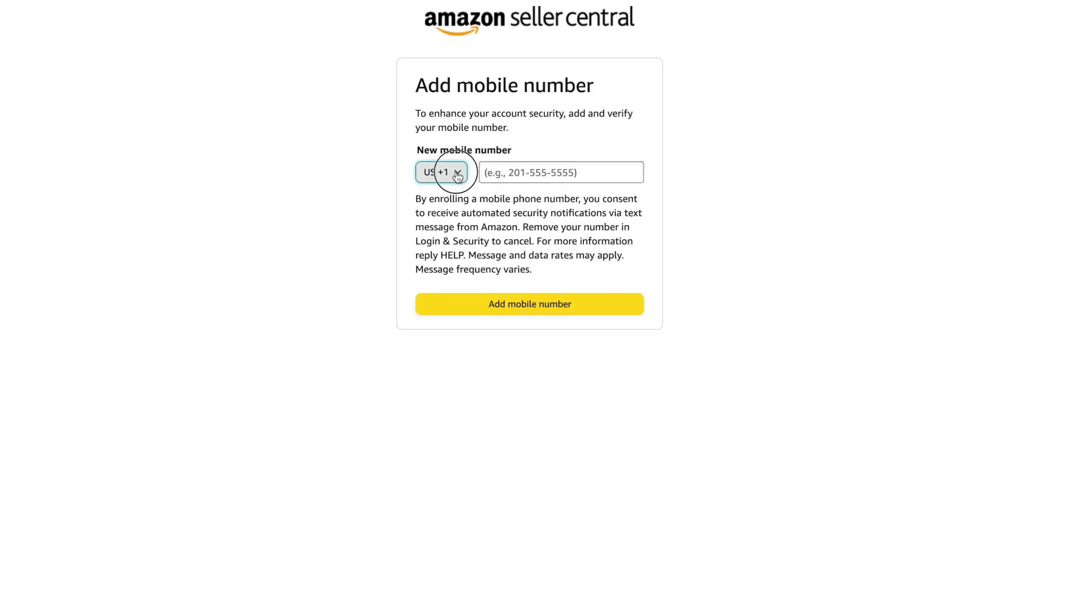
pyautogui.scroll(15, 444, 388)
pyautogui.click(444, 423)
pyautogui.click(538, 172)
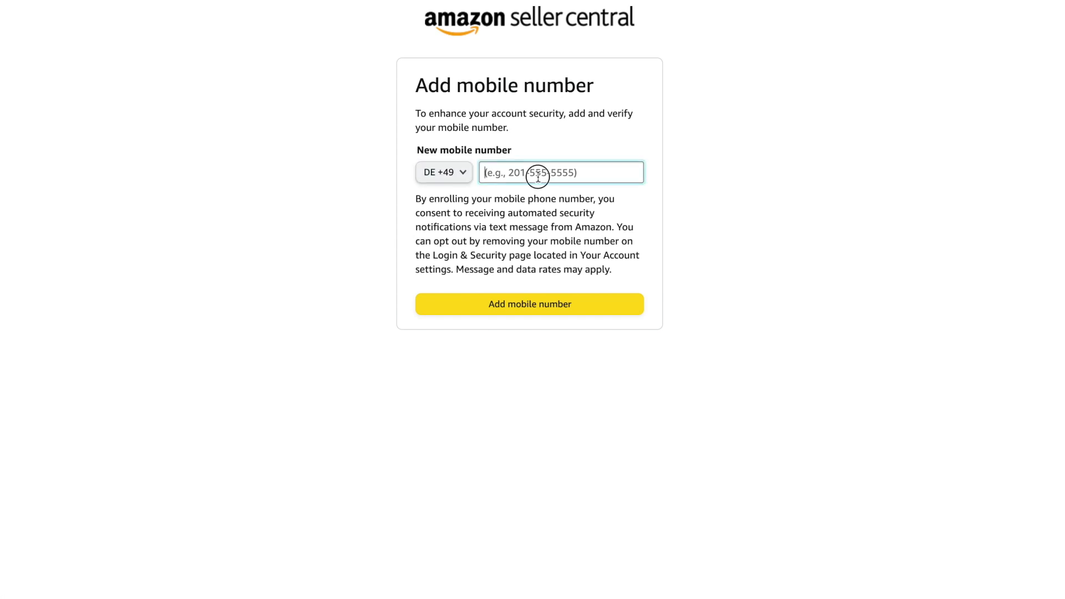
pyautogui.hotkey('ctrl', 'v')
pyautogui.click(523, 307)
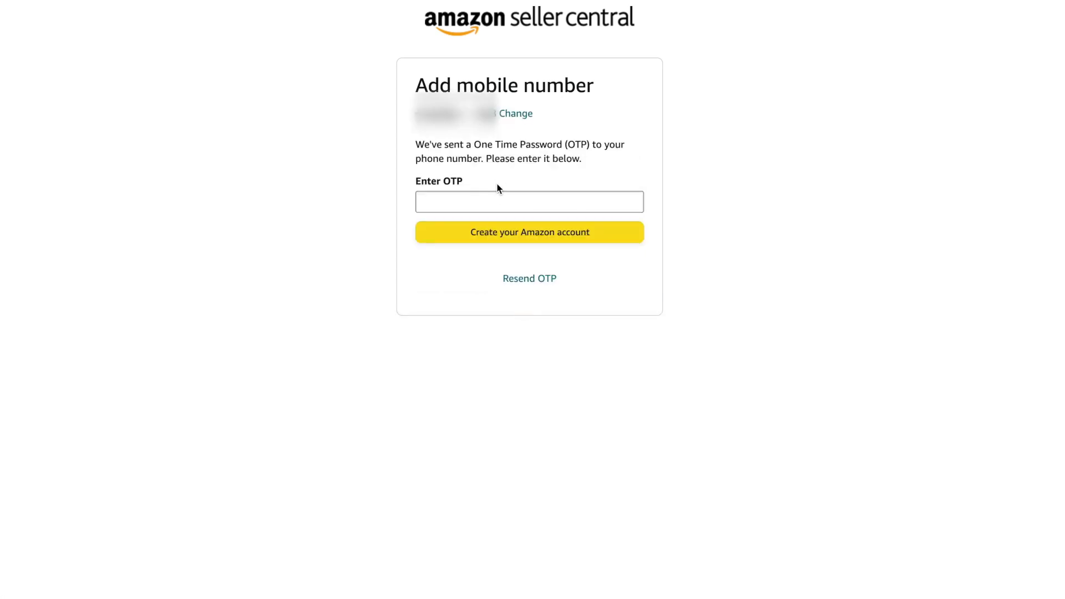
pyautogui.click(492, 202)
pyautogui.hotkey('ctrl', 'v')
pyautogui.click(573, 235)
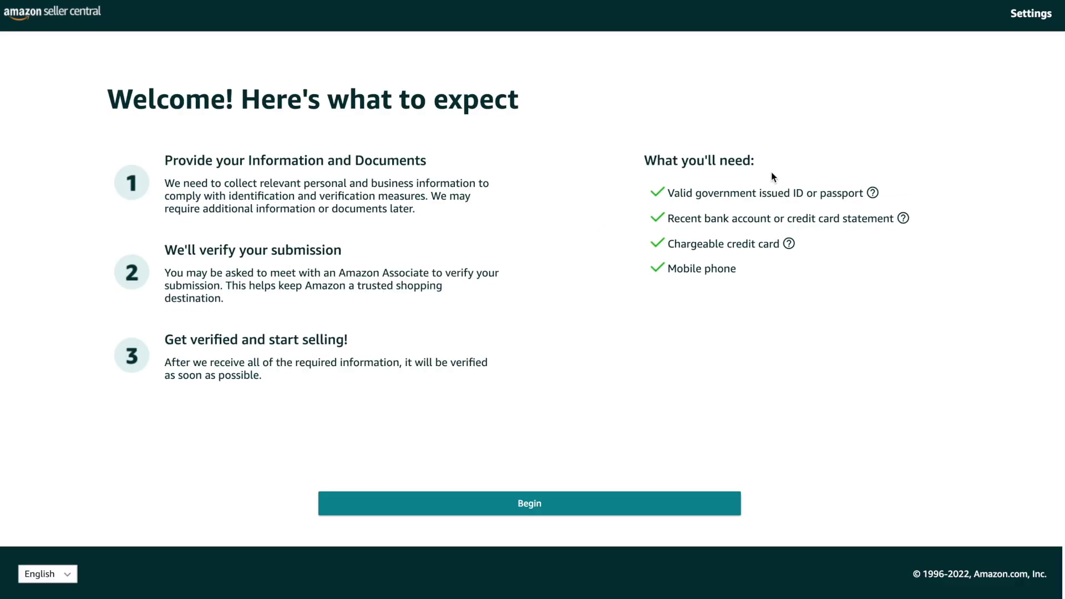
# Review the ID, bank statement and credit card requirements, then begin seller registration
pyautogui.moveTo(668, 193); pyautogui.dragTo(865, 195)
pyautogui.moveTo(668, 219); pyautogui.dragTo(850, 228)
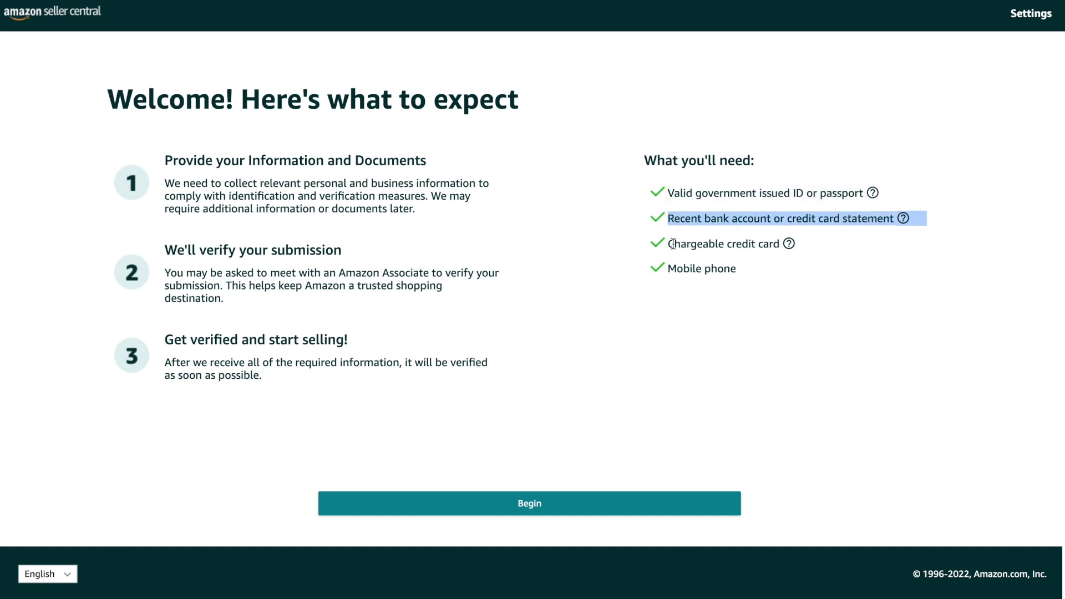
pyautogui.moveTo(671, 244); pyautogui.dragTo(779, 245)
pyautogui.click(700, 272)
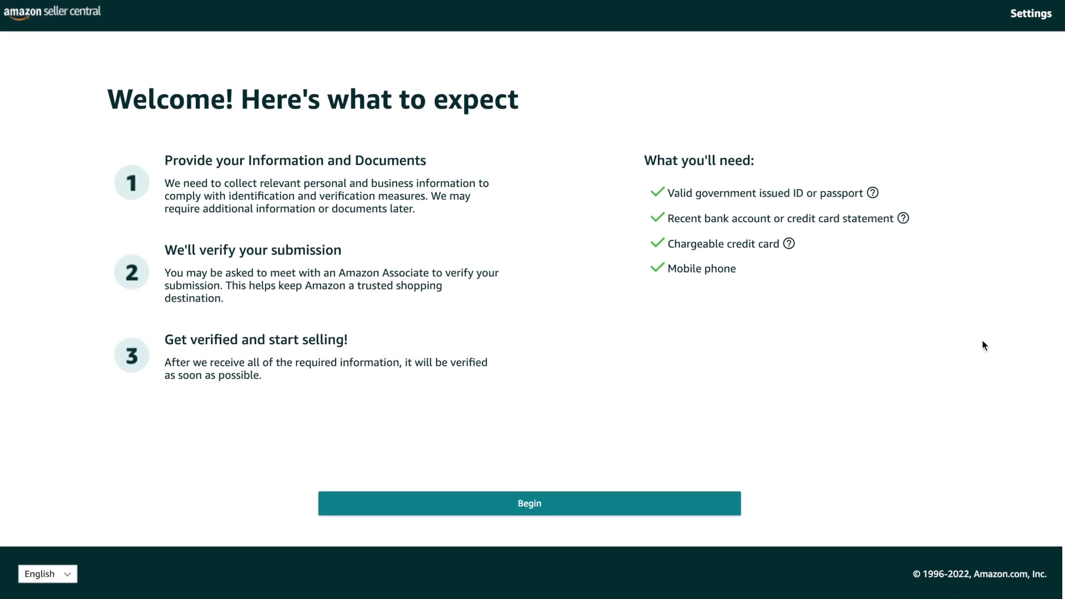
pyautogui.click(572, 506)
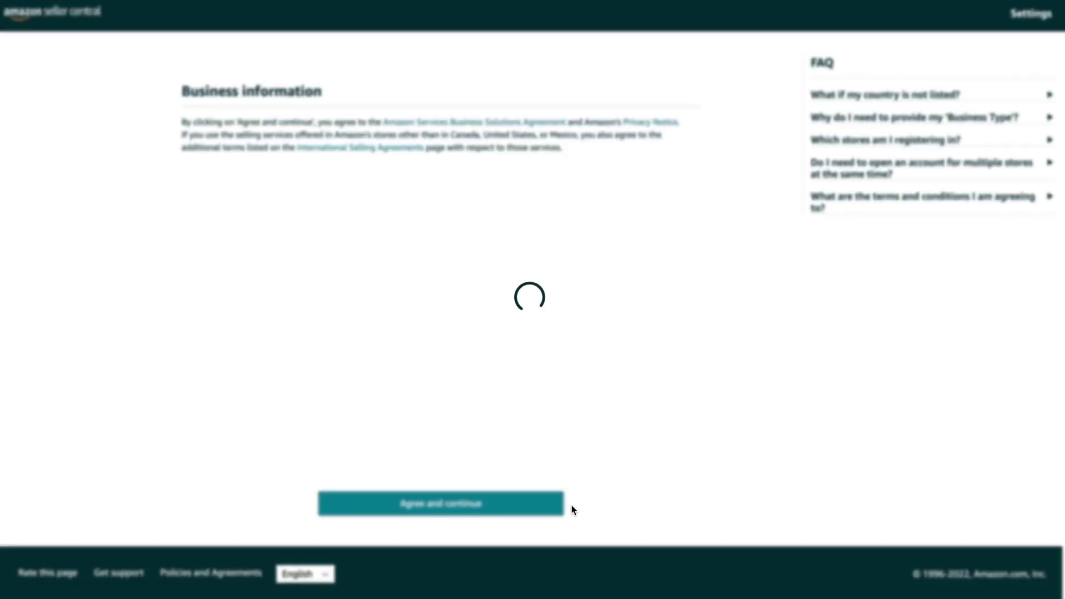
# Set Germany as location, Publicly-listed business as type, name 'Setlic', confirm and agree
pyautogui.click(258, 140)
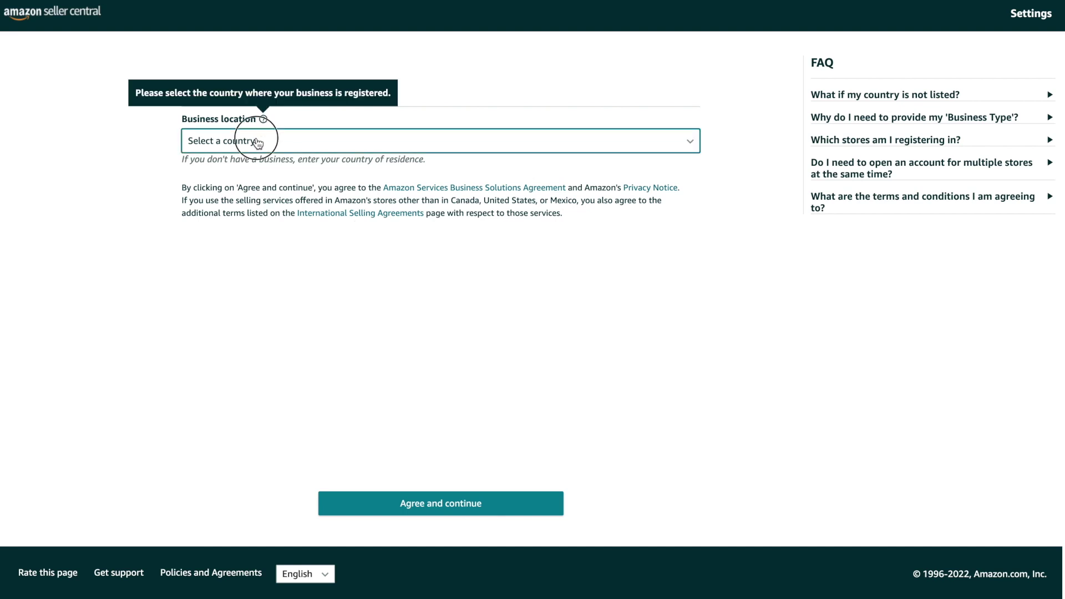
pyautogui.press('g')
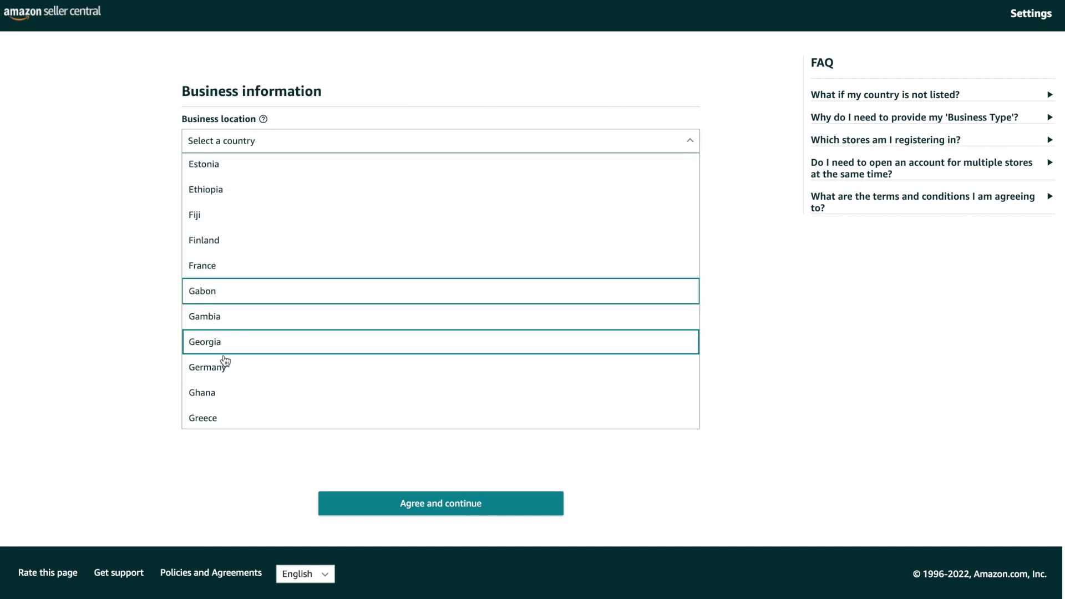
pyautogui.click(224, 362)
pyautogui.click(238, 206)
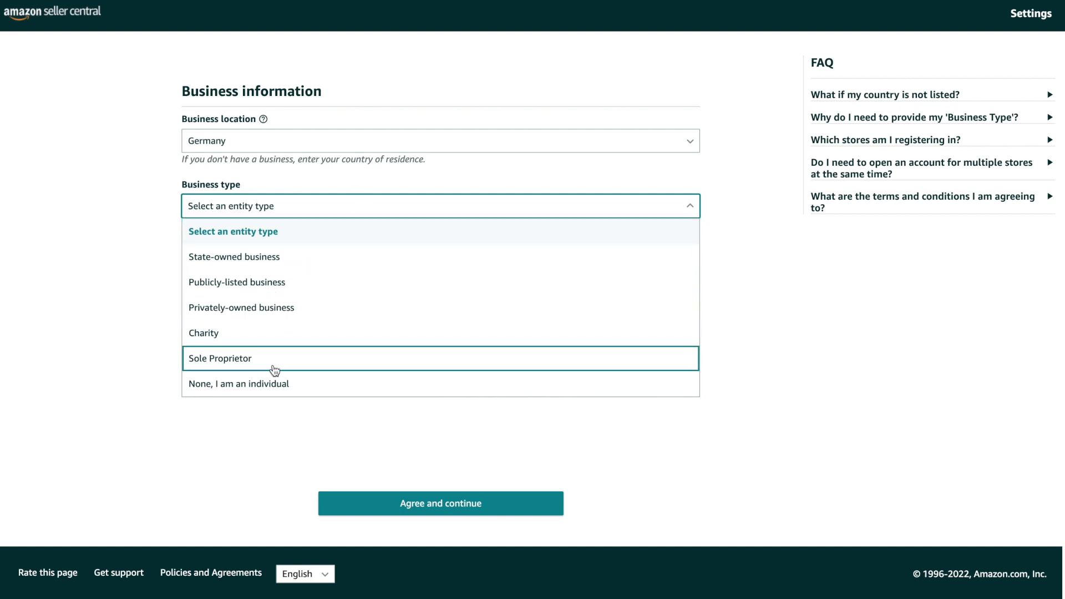
pyautogui.click(277, 282)
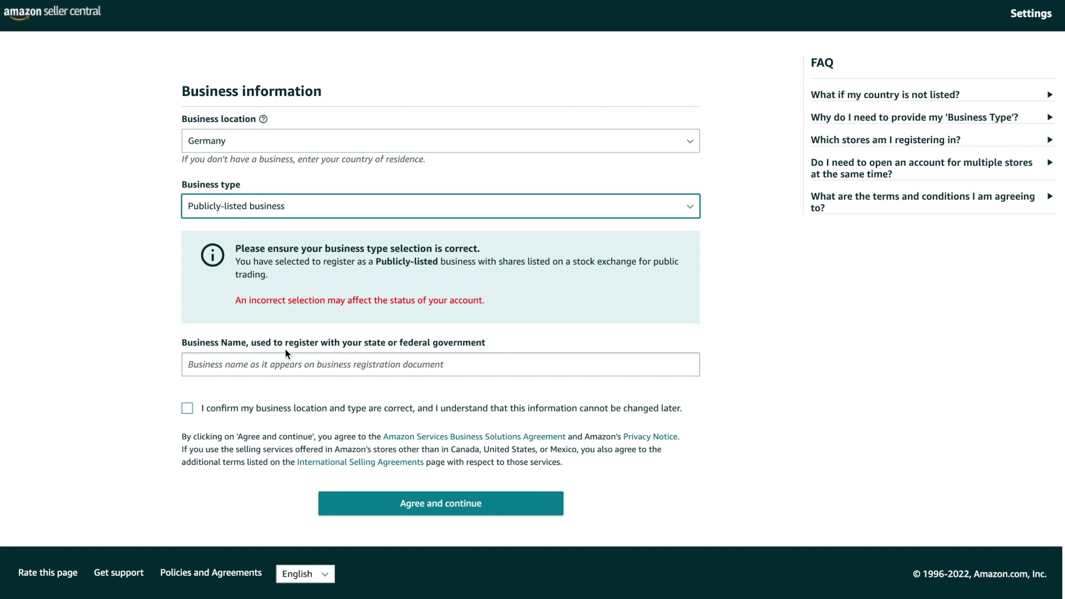
pyautogui.click(286, 362)
pyautogui.write('Setlic')
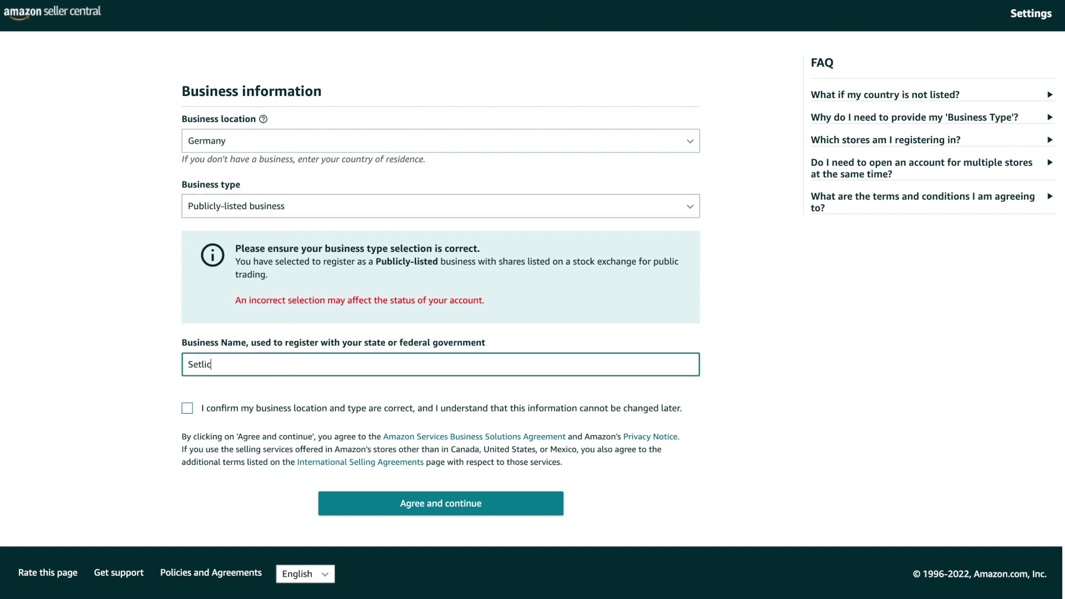
pyautogui.click(349, 409)
pyautogui.click(398, 497)
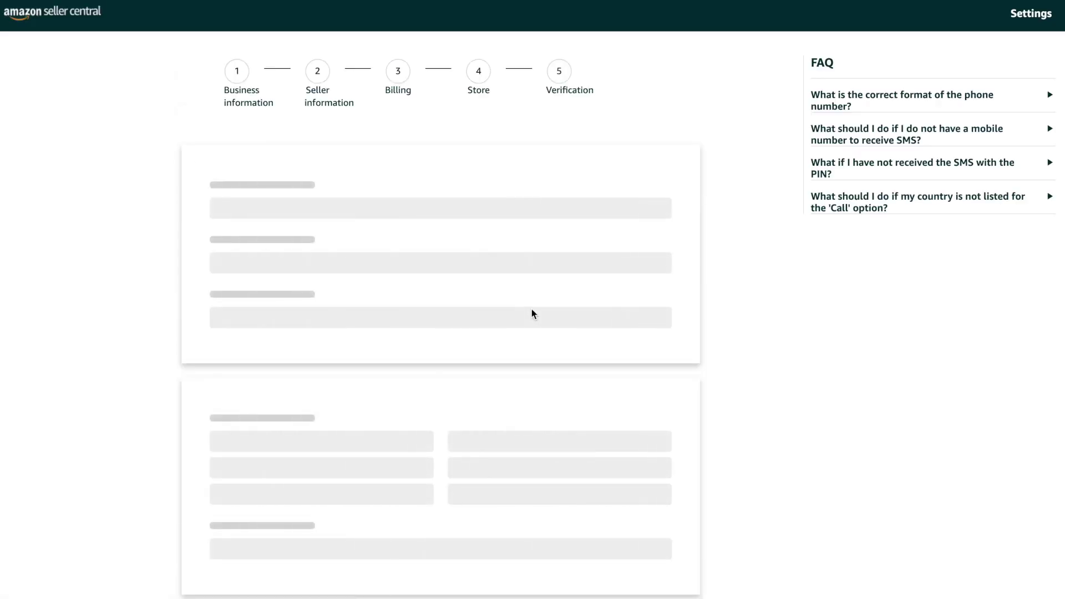
# Enter the company registration number and submit the business information
pyautogui.click(292, 275)
pyautogui.write('HRB 123456')
pyautogui.press('Tab')
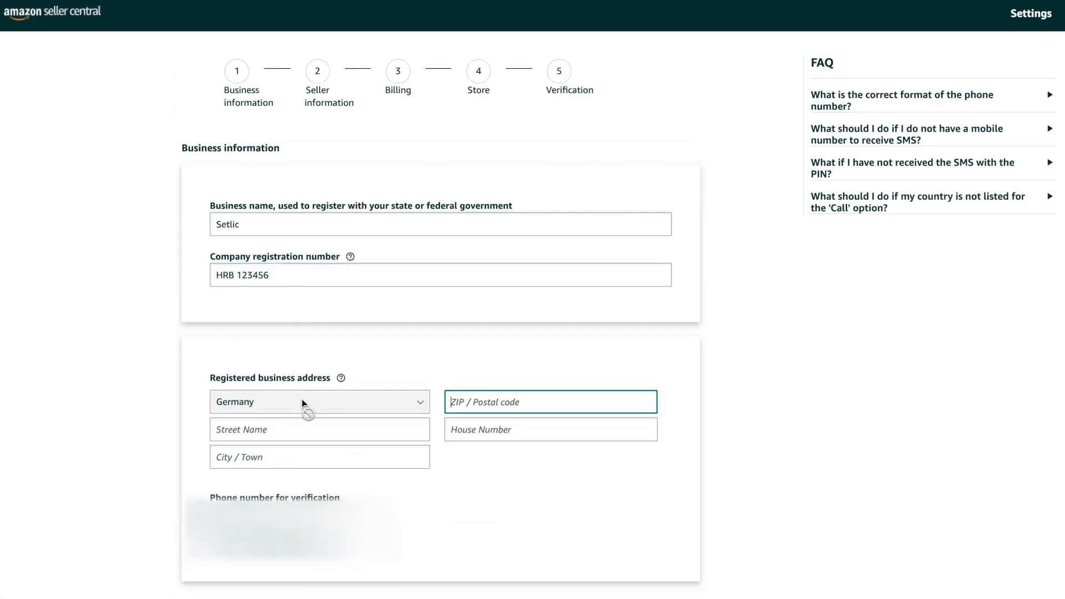
pyautogui.press('Tab')
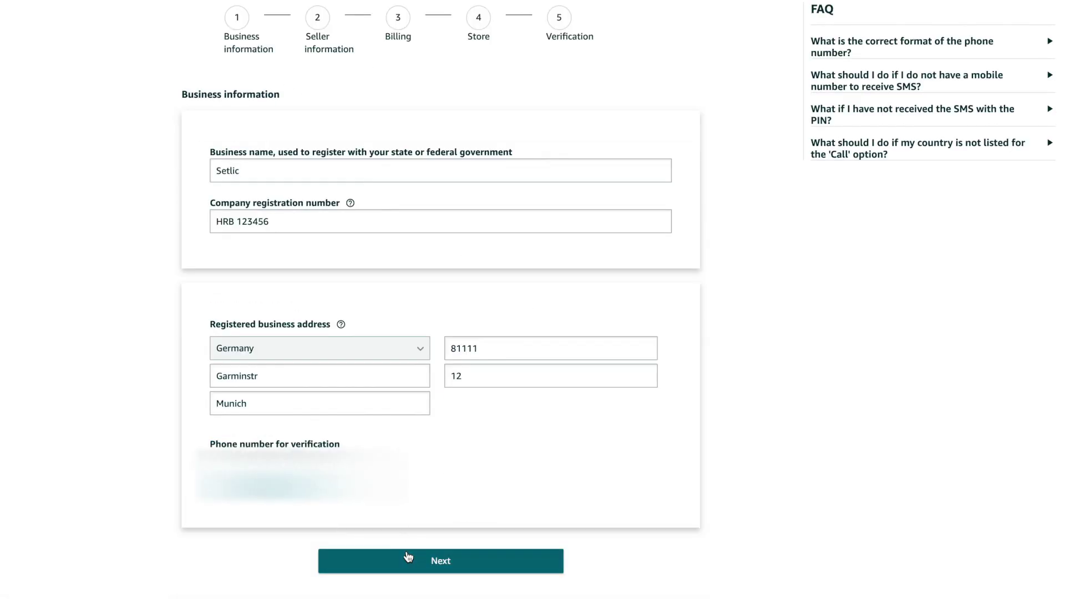
pyautogui.click(409, 557)
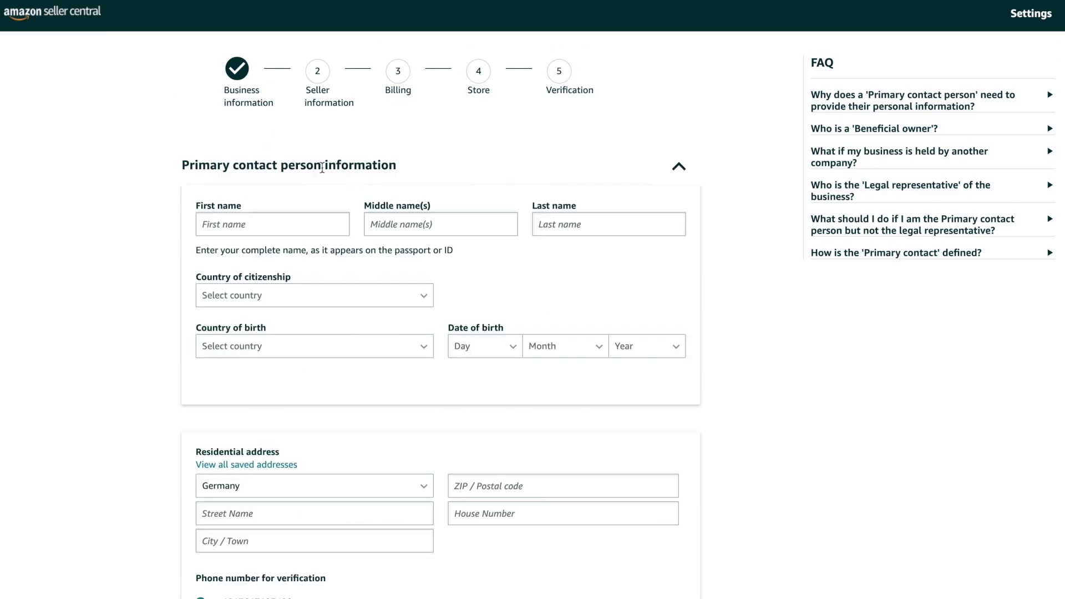
# Enter the contact's first name, Germany as passport country, and use the saved residential address
pyautogui.click(271, 224)
pyautogui.write('test')
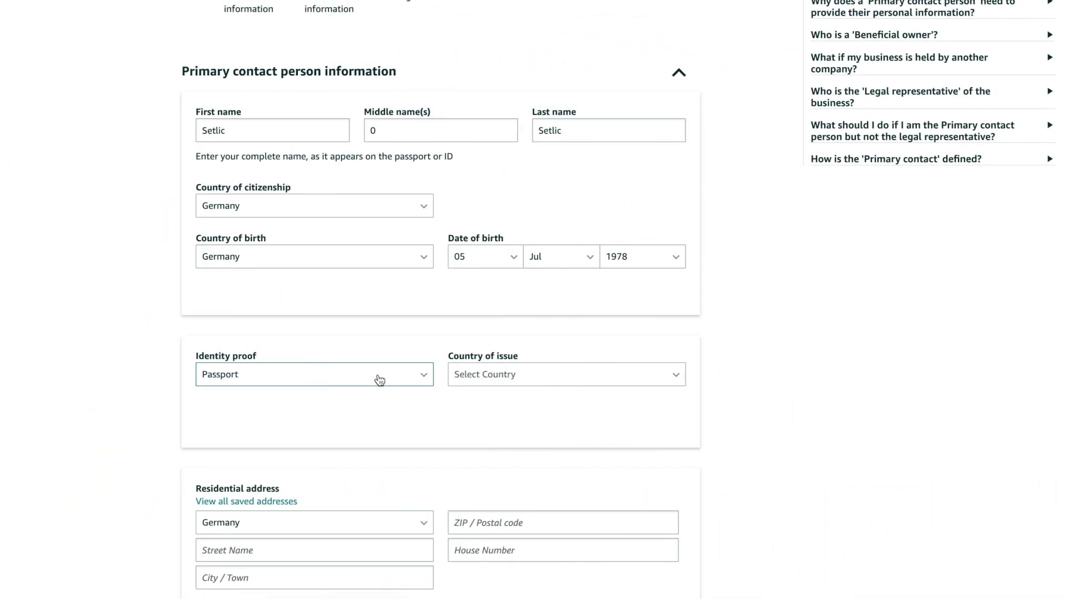
pyautogui.click(591, 376)
pyautogui.press('g')
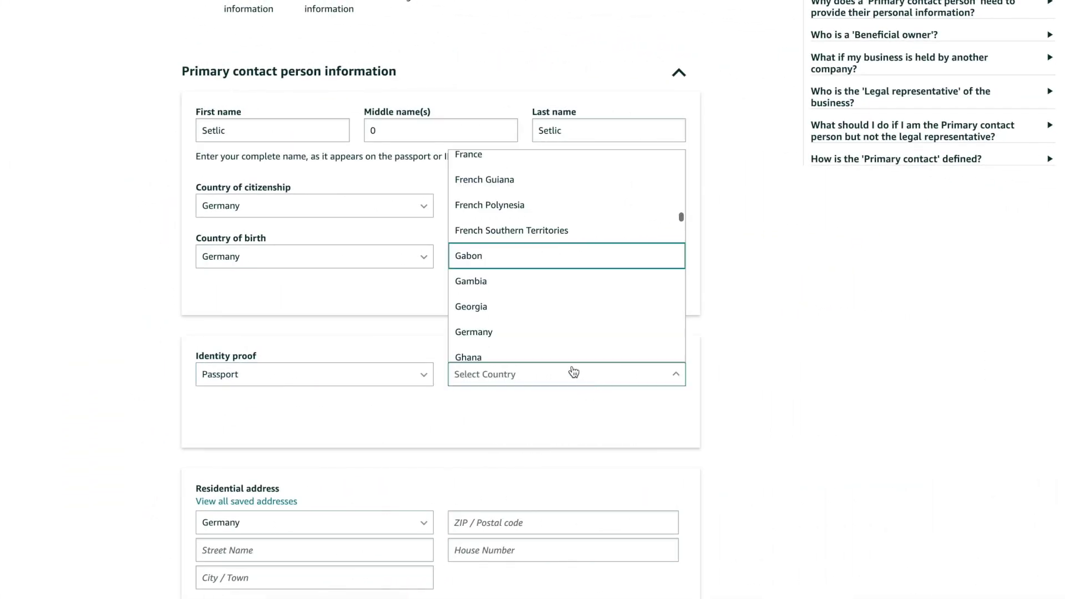
pyautogui.click(514, 334)
pyautogui.scroll(-2, 494, 401)
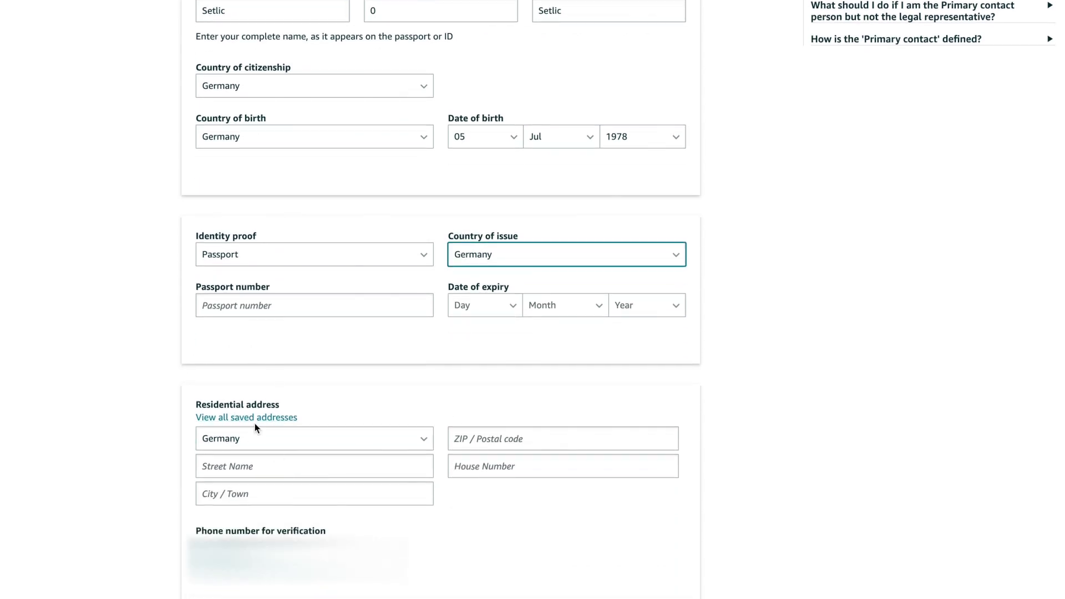
pyautogui.click(273, 418)
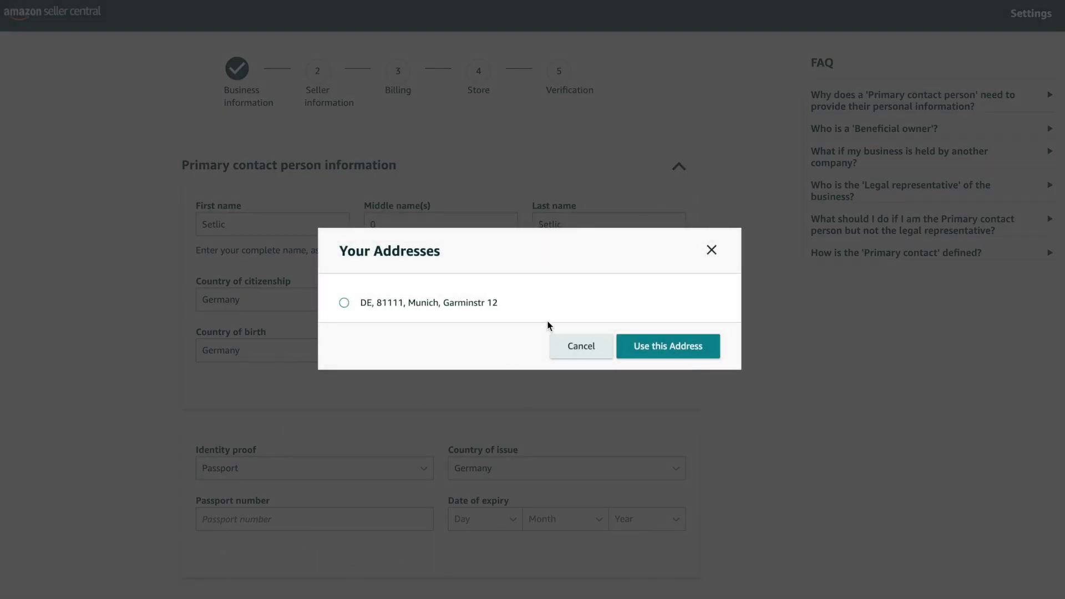
pyautogui.click(417, 306)
pyautogui.click(660, 360)
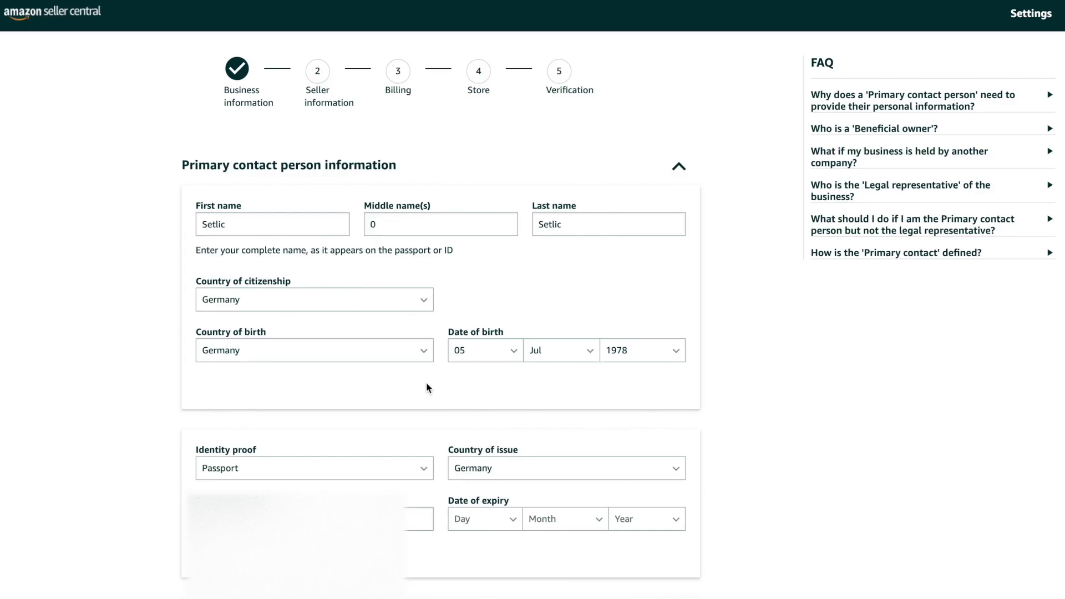
# Mark the contact as beneficial owner and legal representative, tick both confirmations, and continue
pyautogui.scroll(-8, 428, 387)
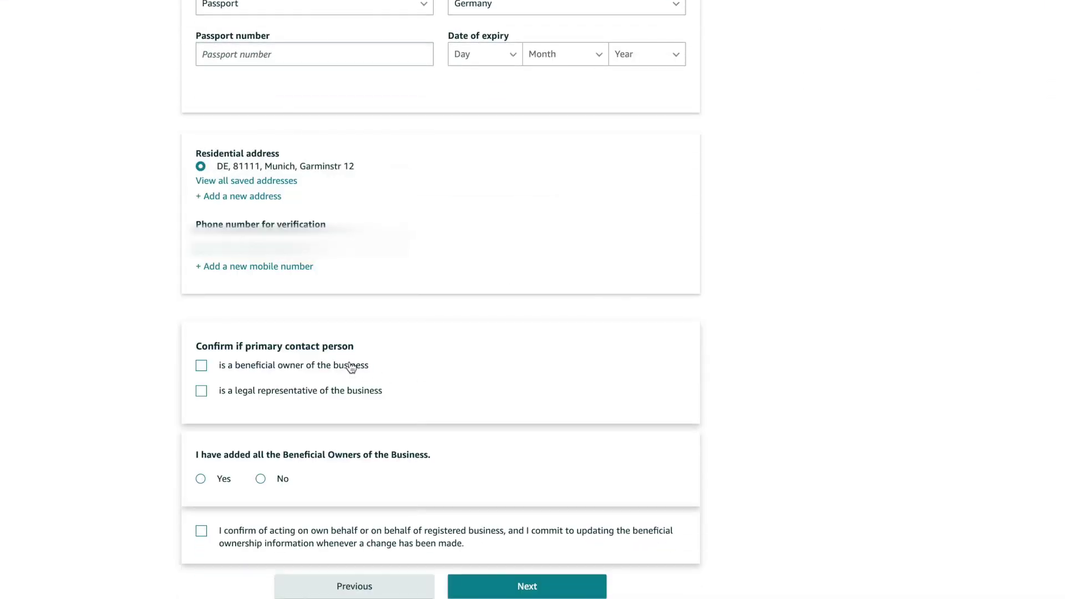
pyautogui.click(340, 395)
pyautogui.click(339, 367)
pyautogui.scroll(-3, 427, 386)
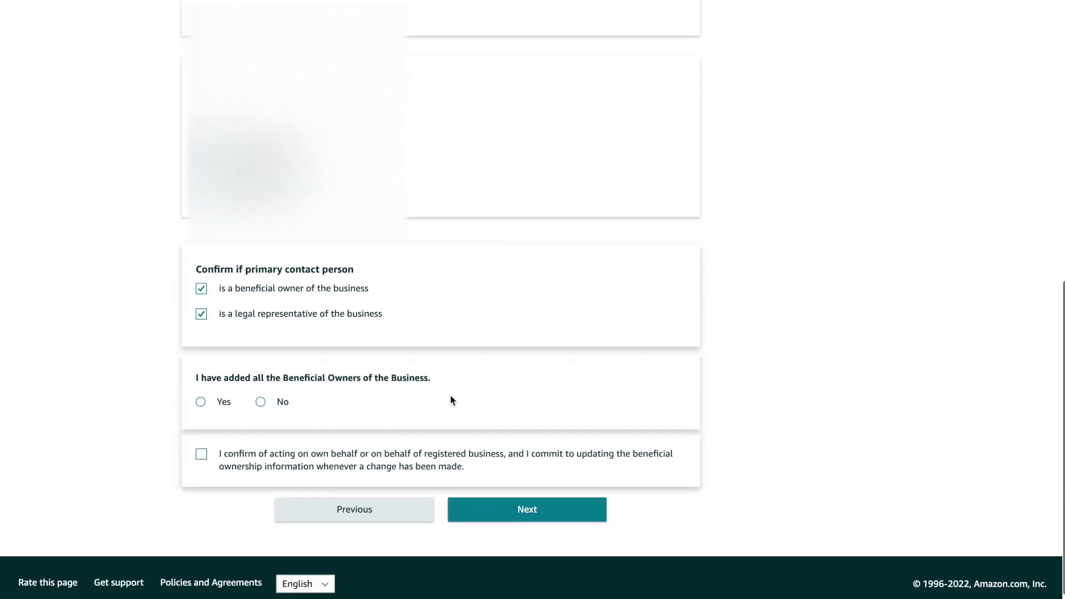
pyautogui.click(201, 392)
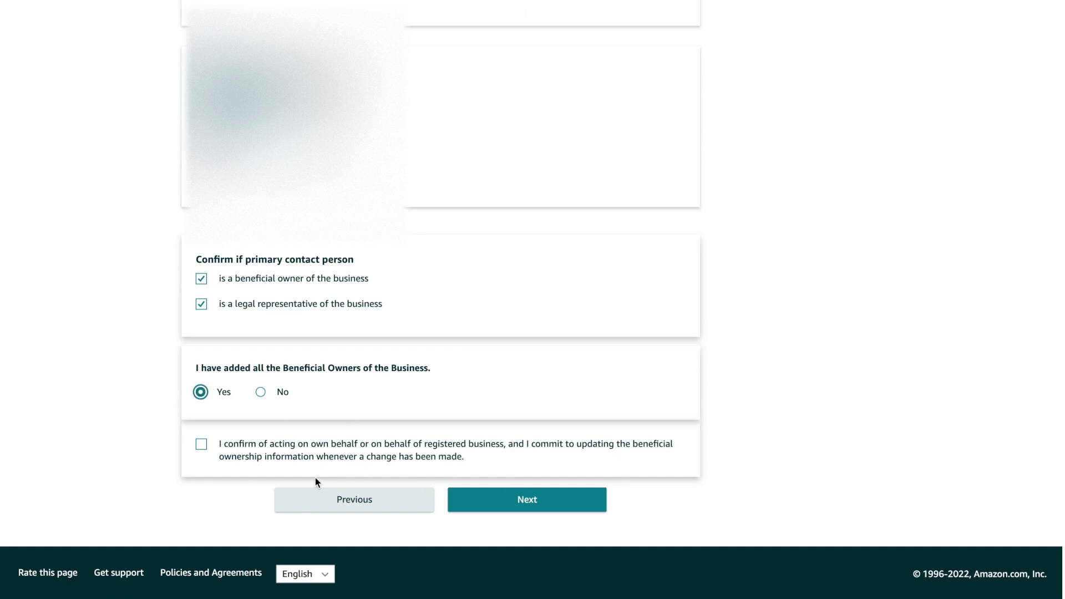
pyautogui.click(221, 463)
pyautogui.click(583, 508)
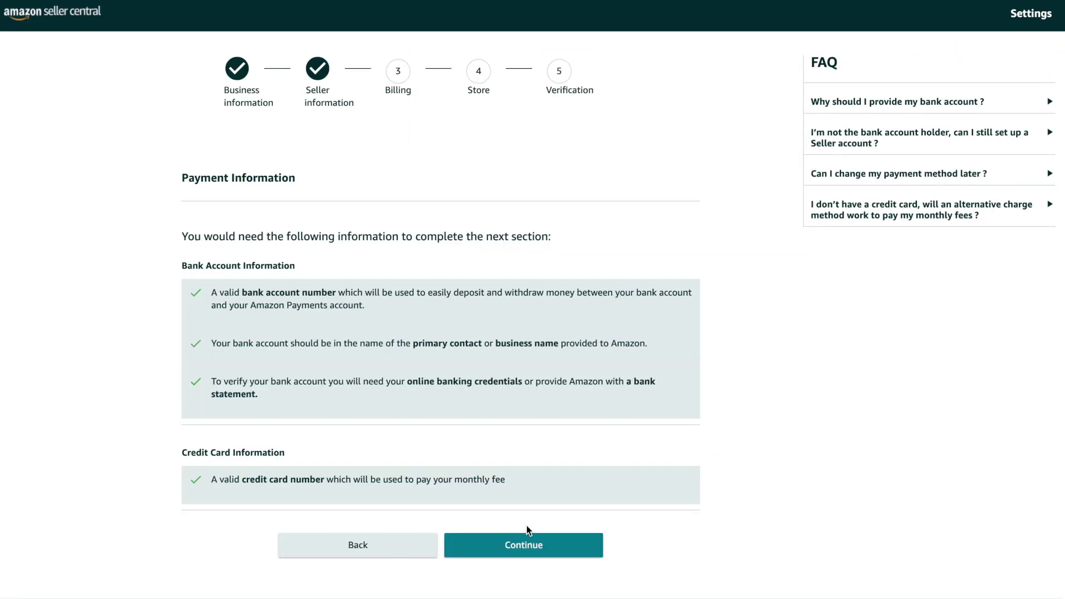
# Choose Others as the financial institution on the bank account form
pyautogui.click(527, 548)
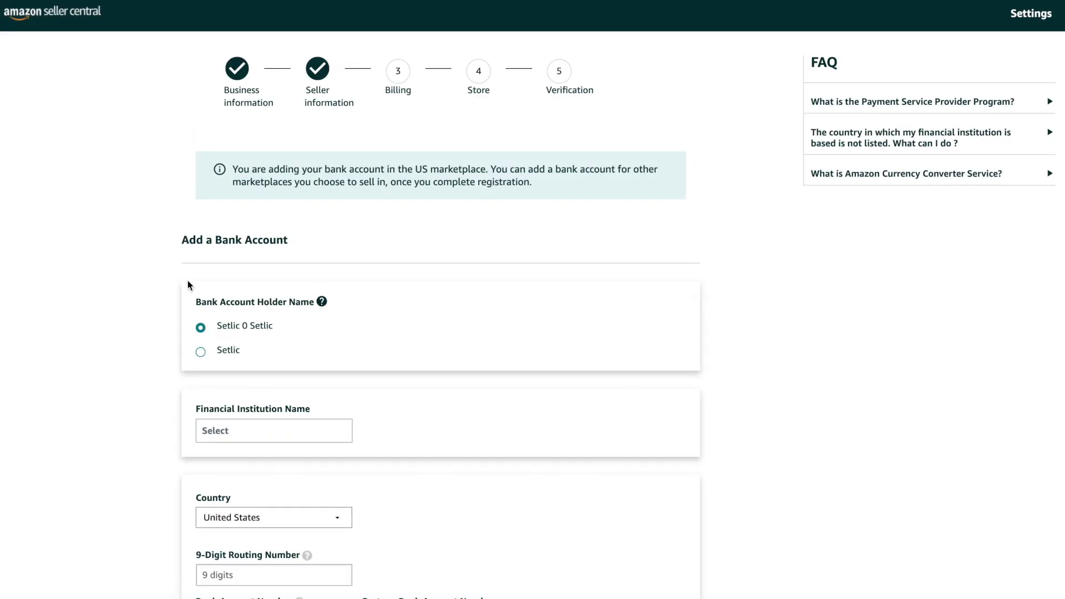
pyautogui.scroll(-4, 399, 442)
pyautogui.click(238, 218)
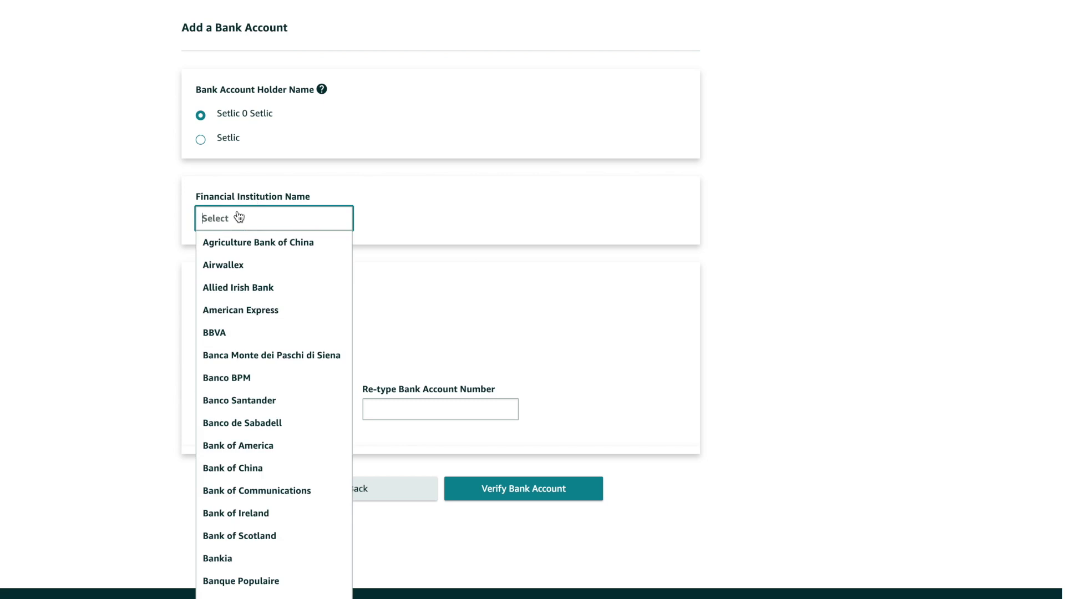
pyautogui.write('Other')
pyautogui.click(276, 239)
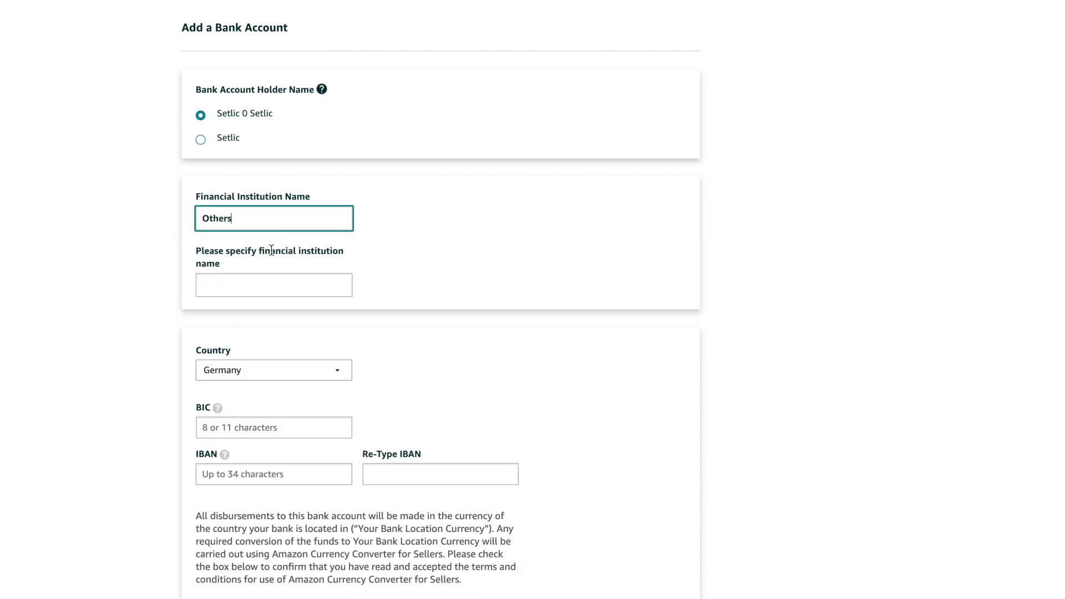
# Enter the BIC and IBAN twice, accept the currency converter terms, and submit for verification
pyautogui.click(284, 429)
pyautogui.write('PBNKDEFF')
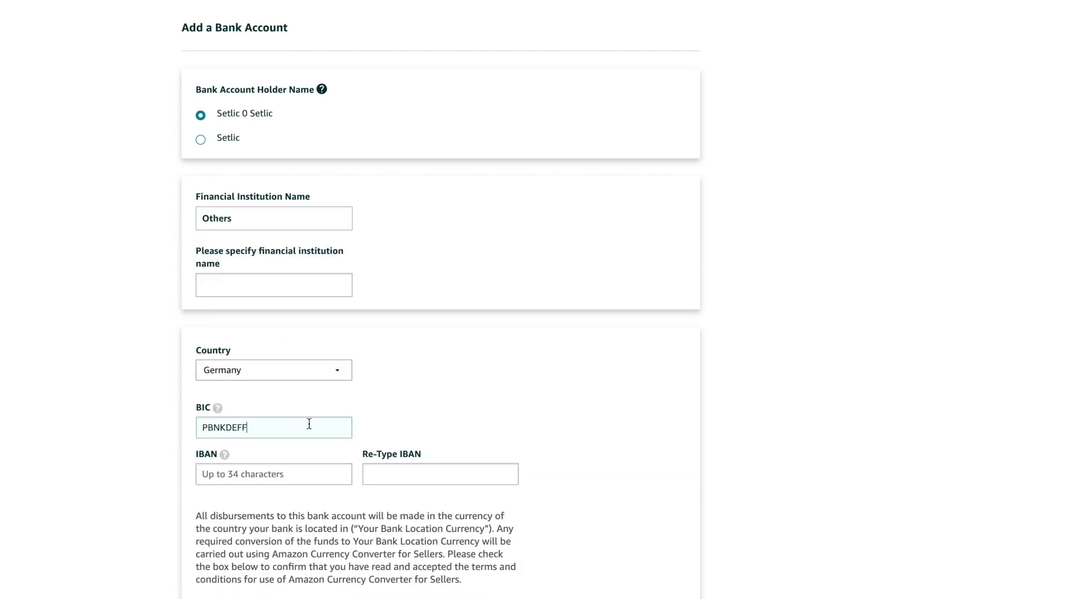
pyautogui.press('Tab')
pyautogui.hotkey('ctrl', 'v')
pyautogui.click(404, 484)
pyautogui.hotkey('ctrl', 'v')
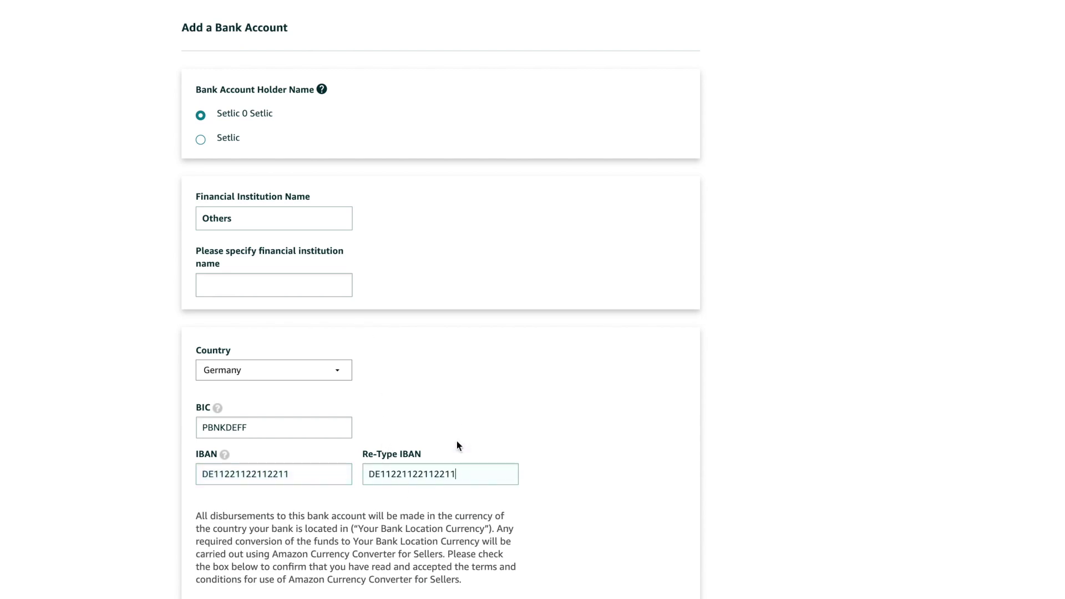
pyautogui.scroll(-5, 457, 443)
pyautogui.click(287, 341)
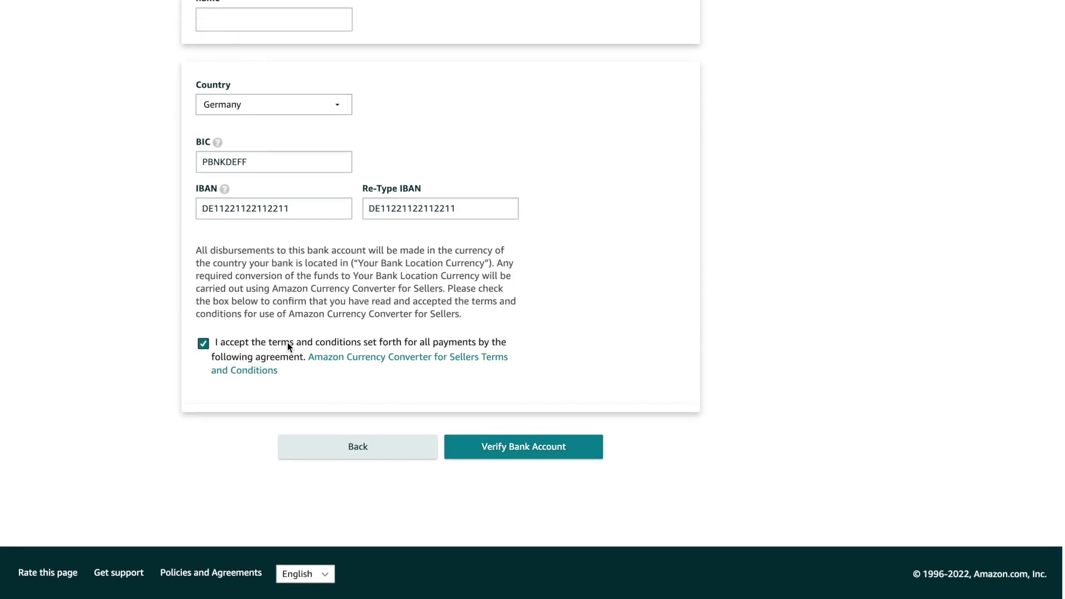
pyautogui.click(502, 441)
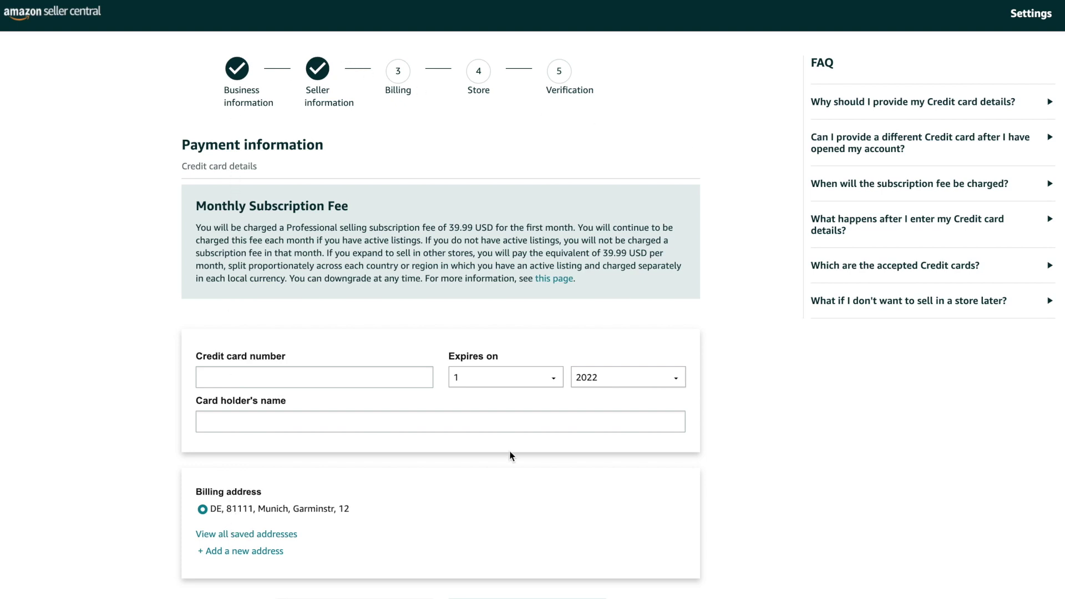
# Skip the credit card details with Next, then open the fee details help page
pyautogui.moveTo(196, 206); pyautogui.dragTo(606, 278)
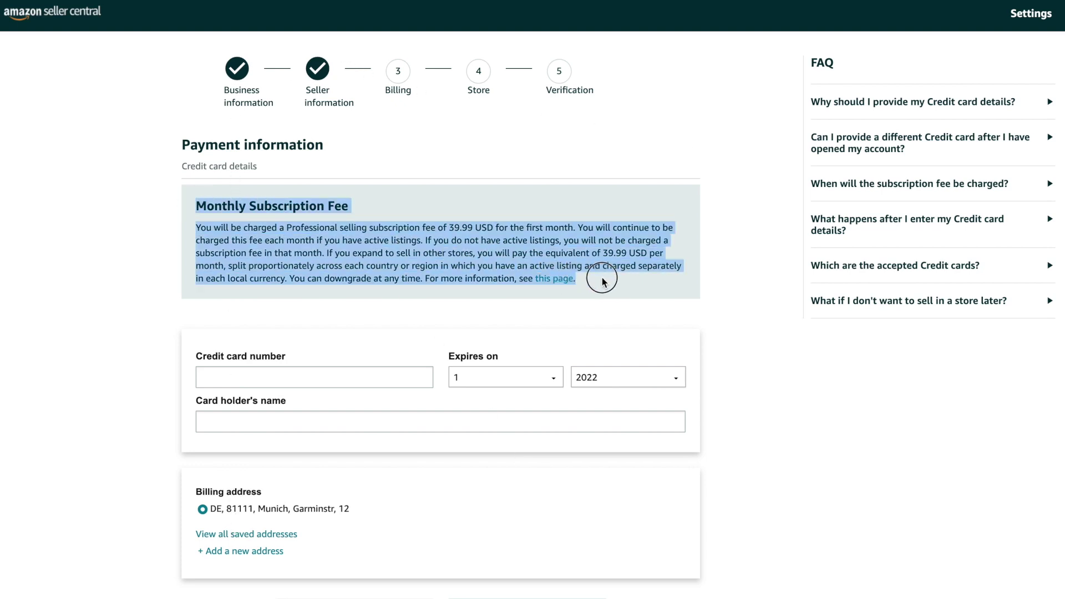
pyautogui.click(606, 278)
pyautogui.scroll(-3, 431, 414)
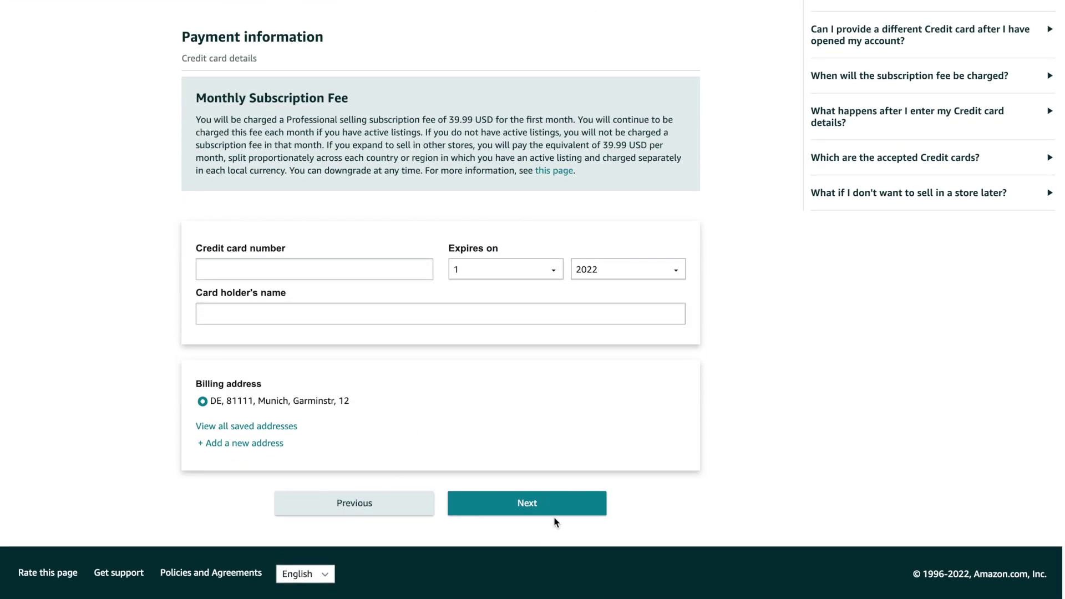
pyautogui.click(554, 506)
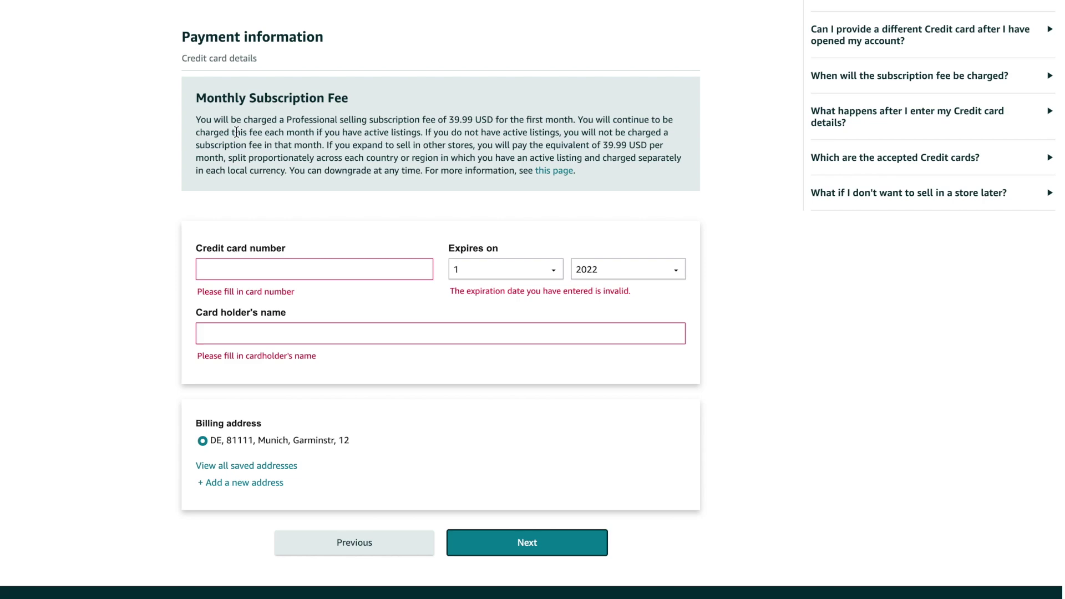
pyautogui.click(546, 174)
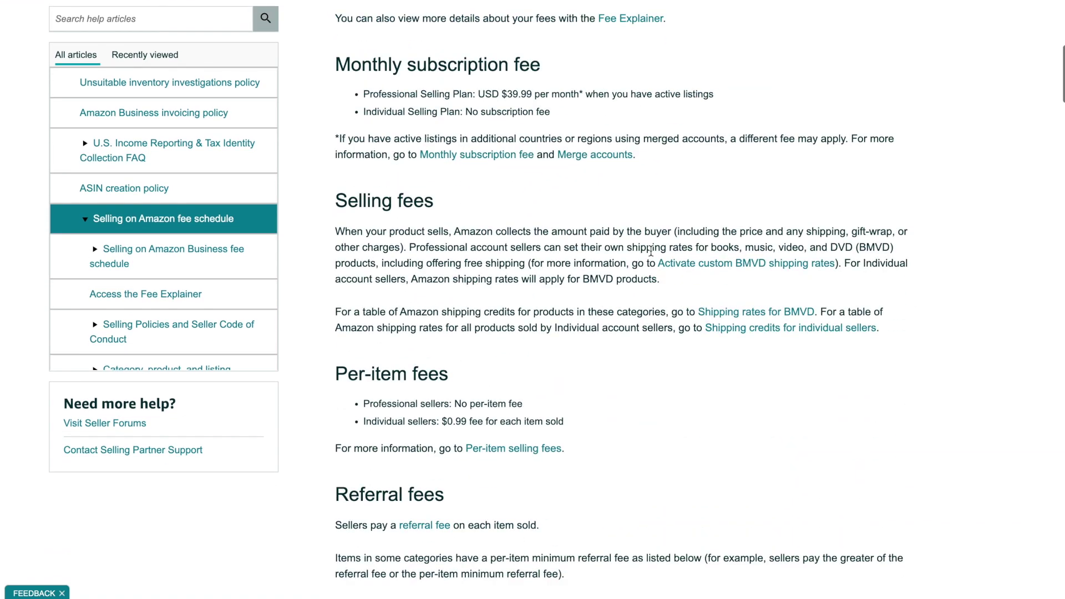
# Scroll through the Selling on Amazon fee schedule page
pyautogui.scroll(17, 651, 251)
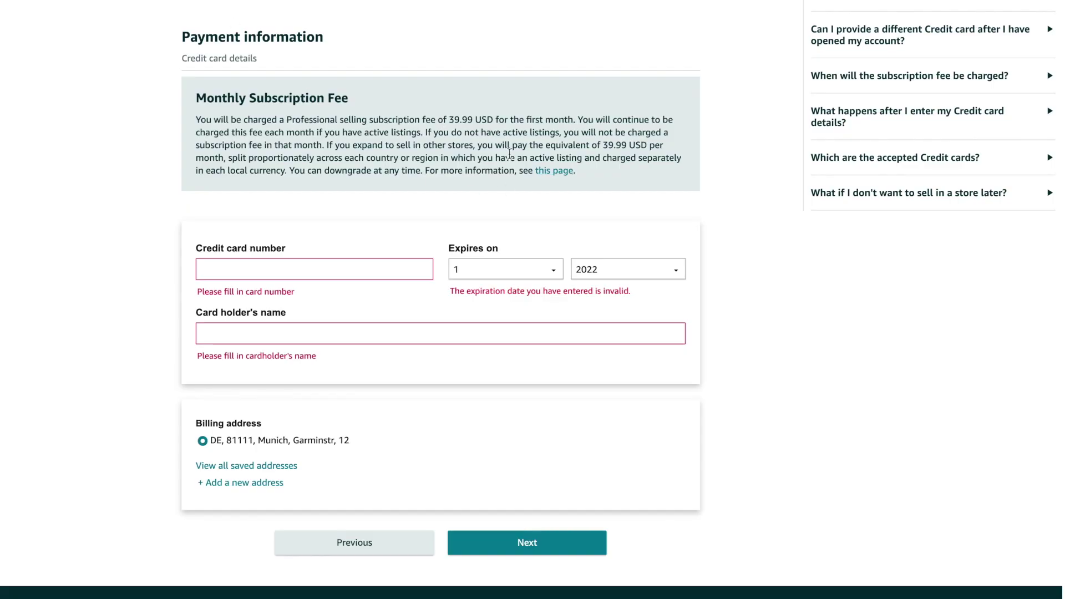
pyautogui.scroll(3, 277, 127)
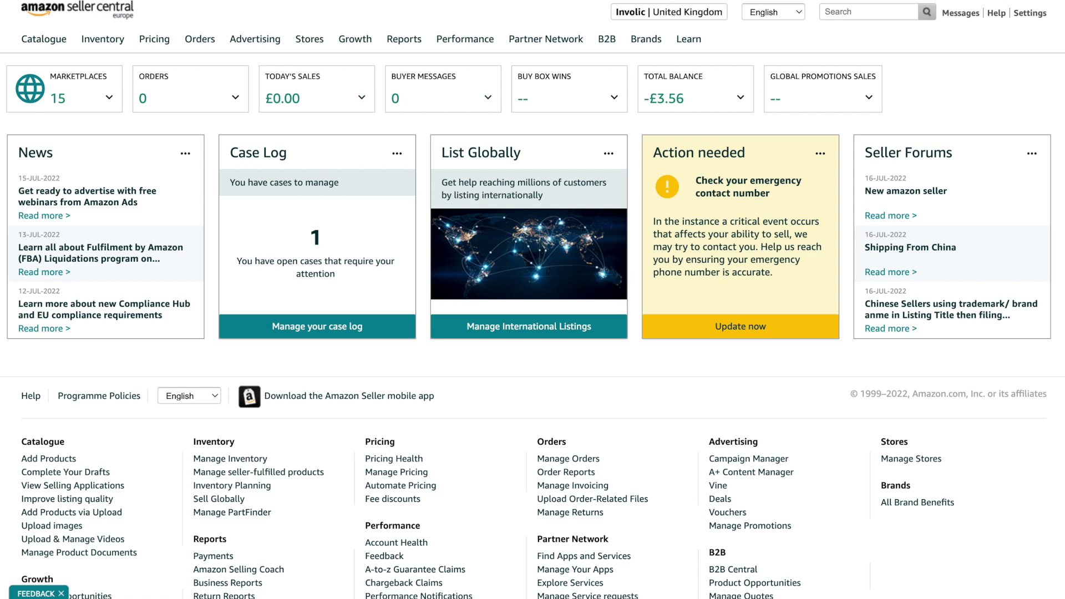
# Open Seller Account Information from Settings and review the account status
pyautogui.moveTo(1032, 14)
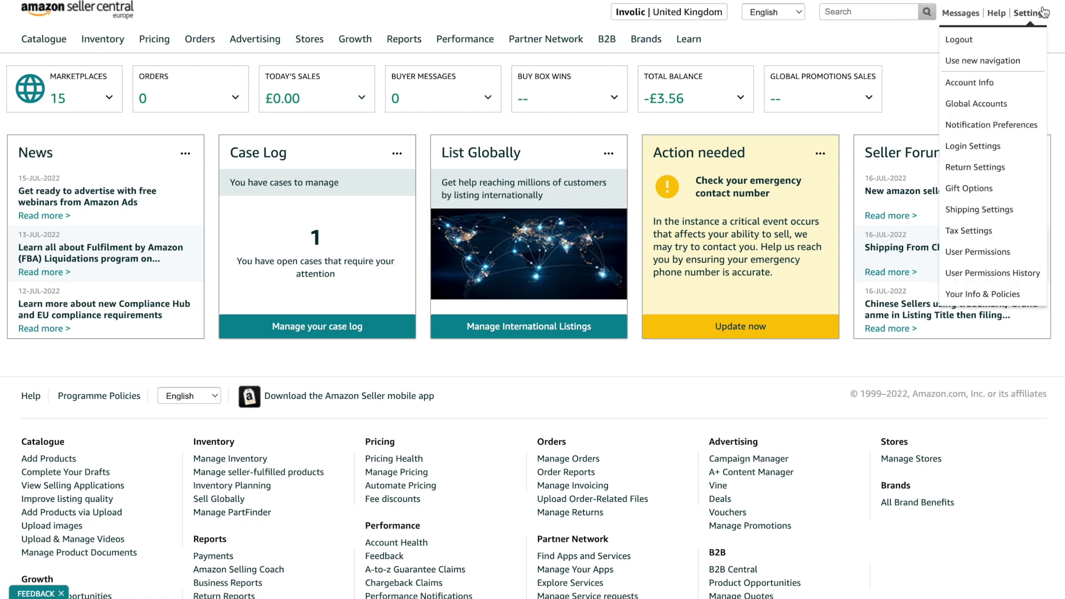
pyautogui.click(979, 84)
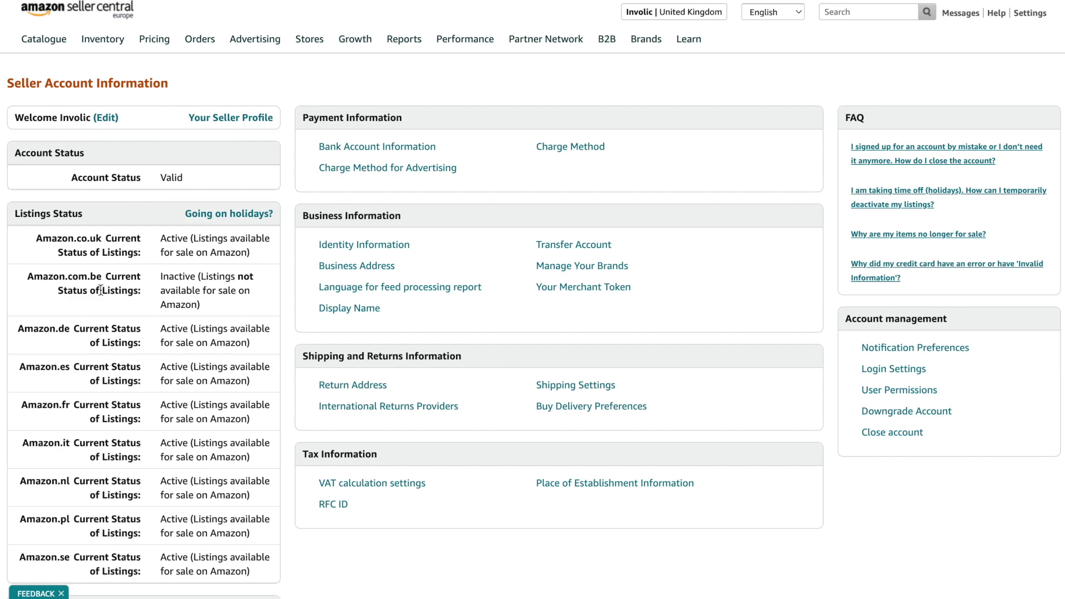
pyautogui.scroll(-1, 100, 290)
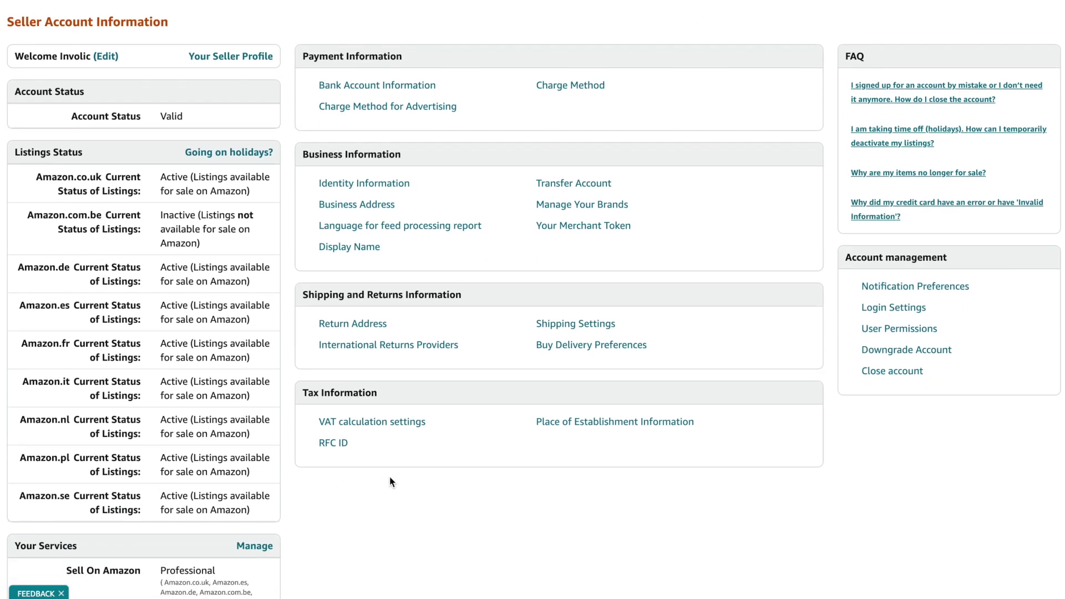
pyautogui.scroll(1, 390, 481)
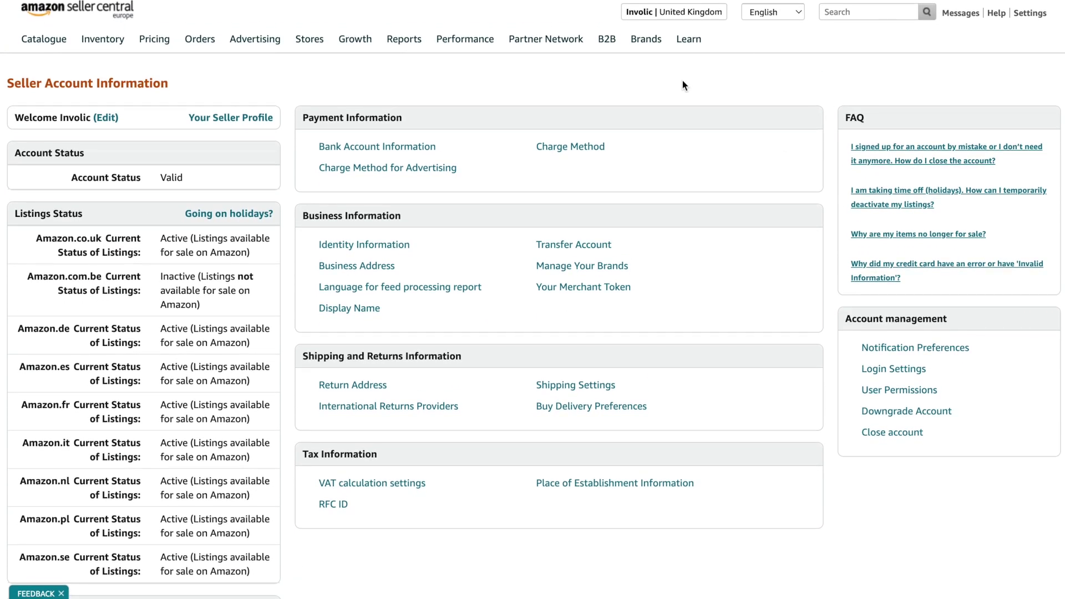
pyautogui.moveTo(70, 177); pyautogui.dragTo(238, 182)
pyautogui.click(237, 178)
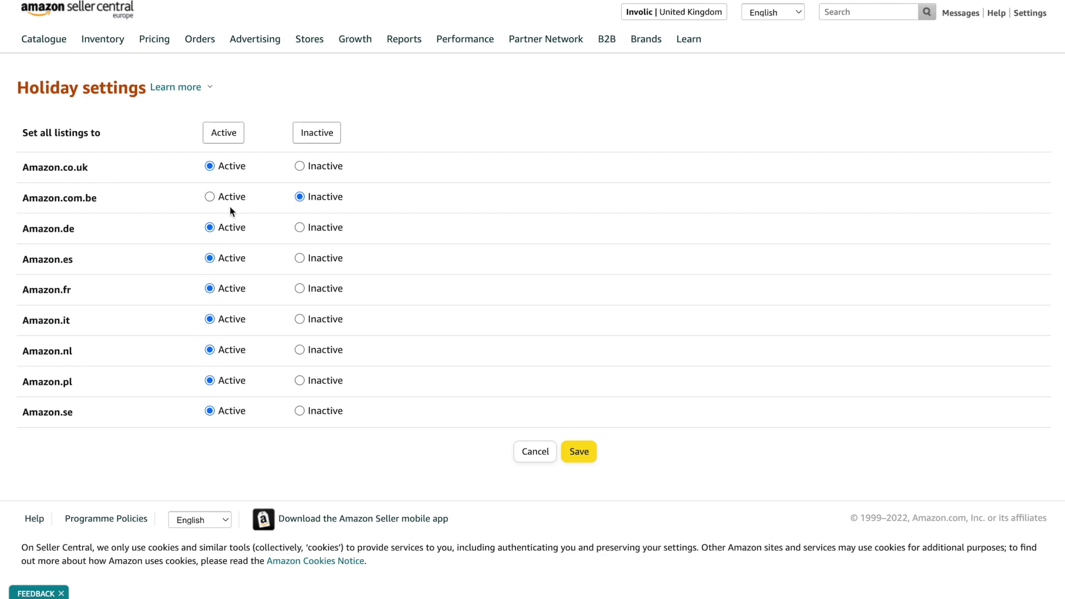
# Set the Amazon.com.be and all marketplace listings to Active in holiday settings and save
pyautogui.moveTo(229, 200); pyautogui.dragTo(246, 199)
pyautogui.click(210, 197)
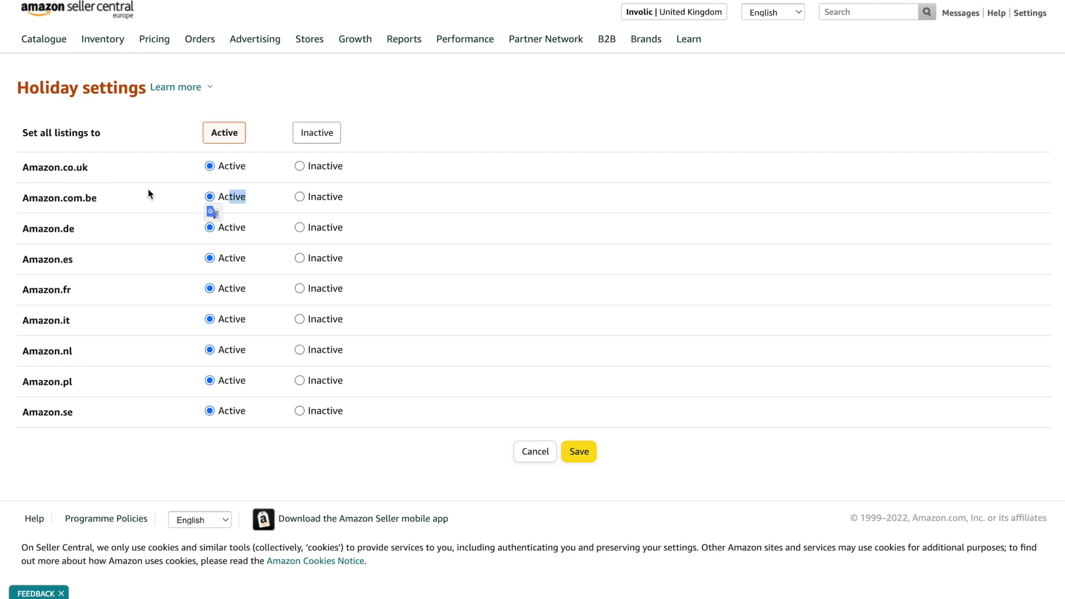
pyautogui.click(125, 191)
pyautogui.click(579, 453)
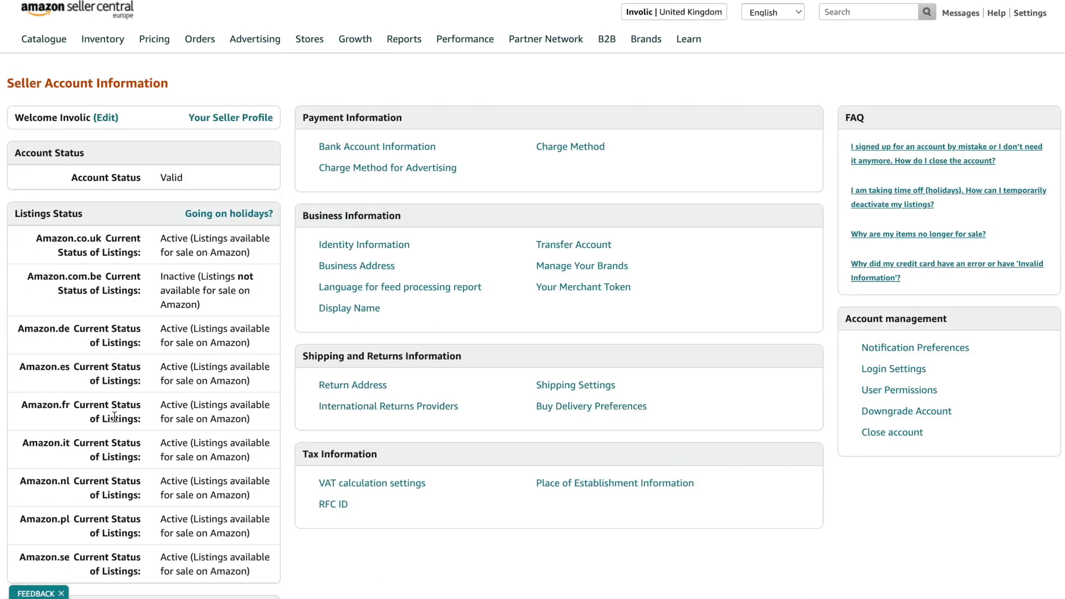
# Go to inventory management and begin adding a new product
pyautogui.moveTo(92, 34)
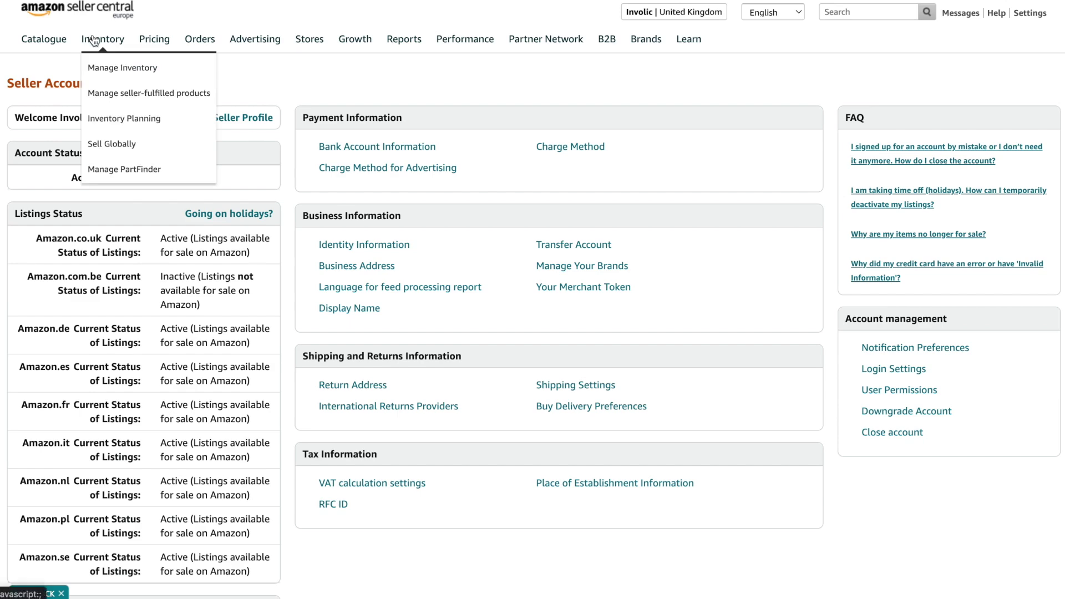
pyautogui.click(102, 71)
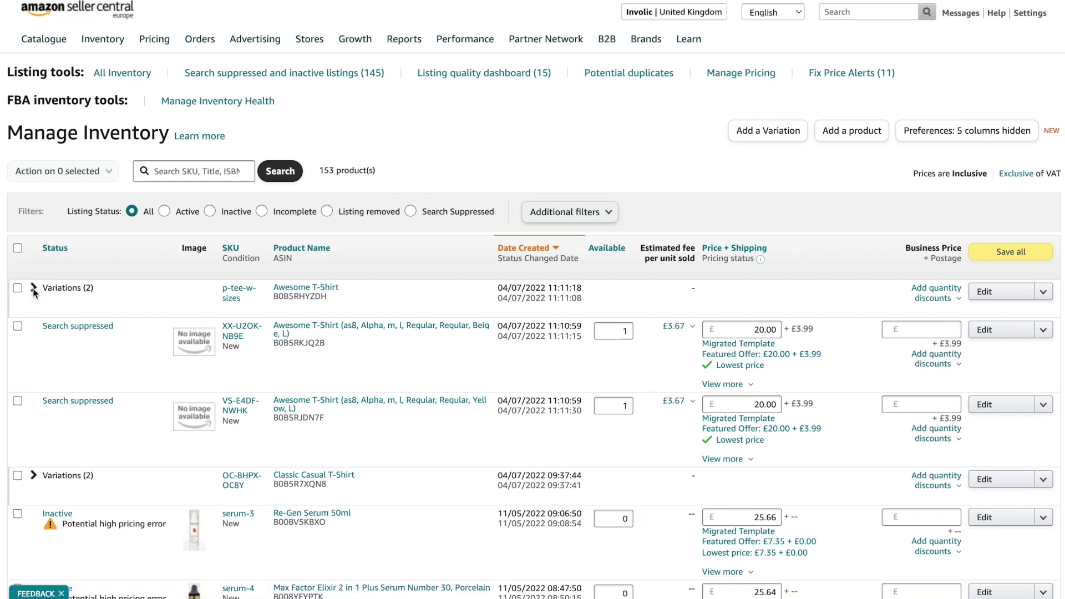
pyautogui.moveTo(52, 45)
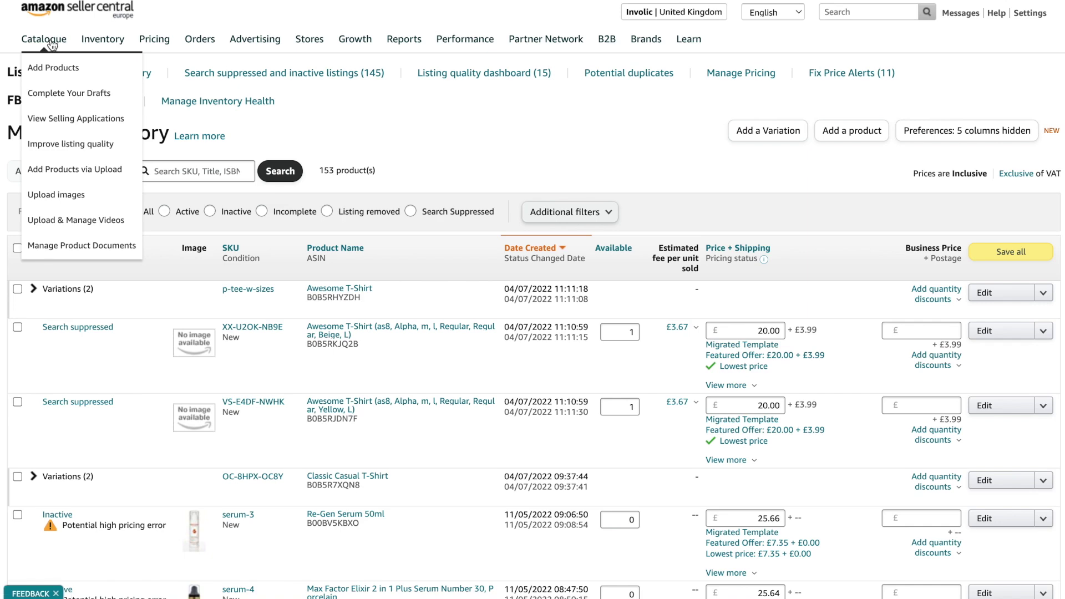
pyautogui.click(55, 75)
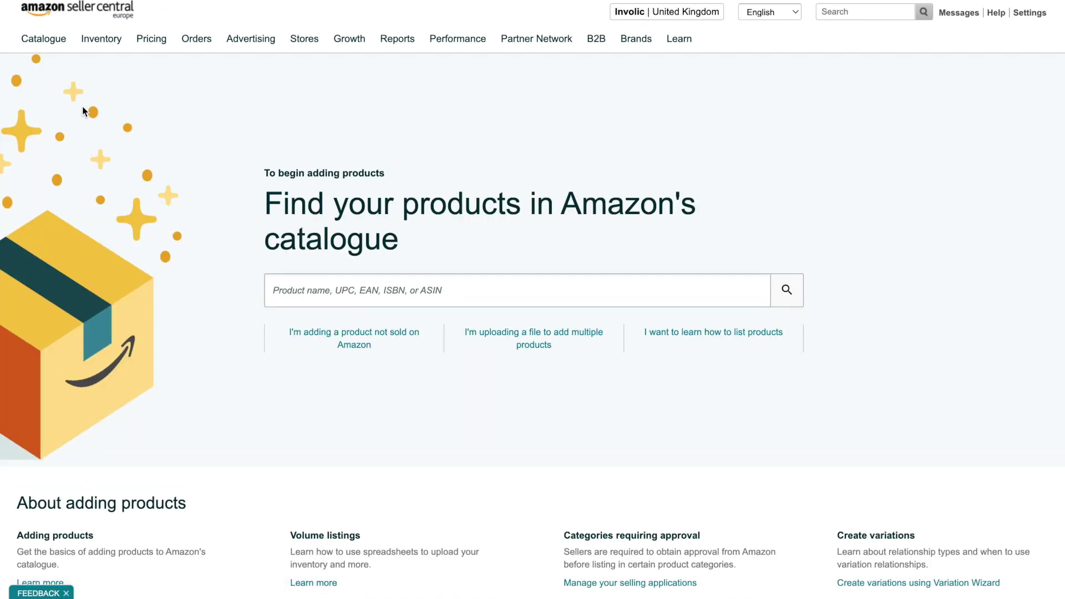
# Choose a product not sold on Amazon, categorised as Clothing > Men > Tops, T-Shirts & Shirts > T-Shirts
pyautogui.click(375, 346)
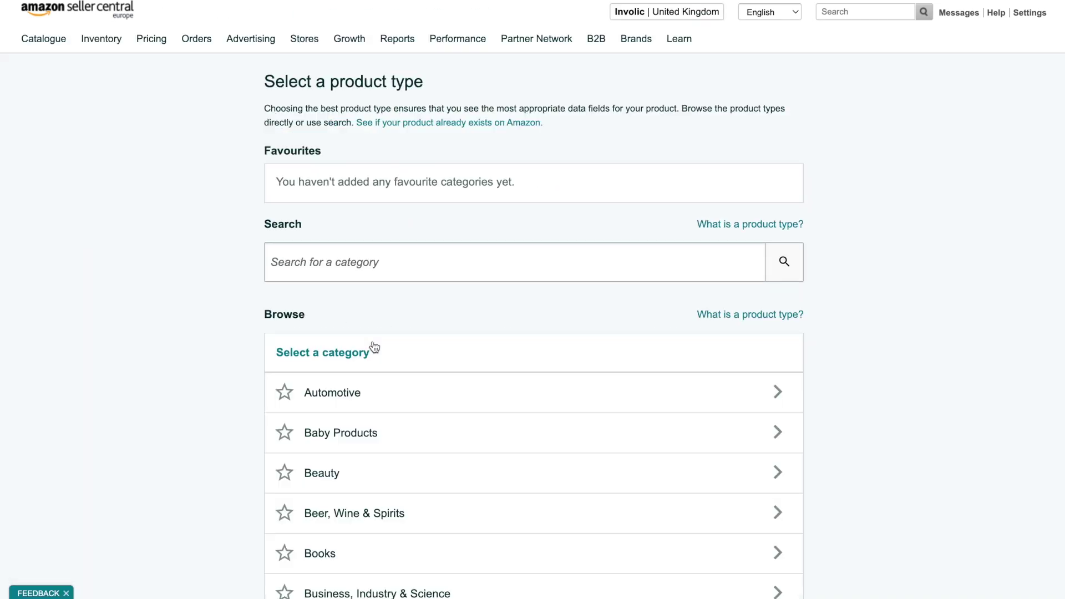
pyautogui.scroll(-3, 154, 403)
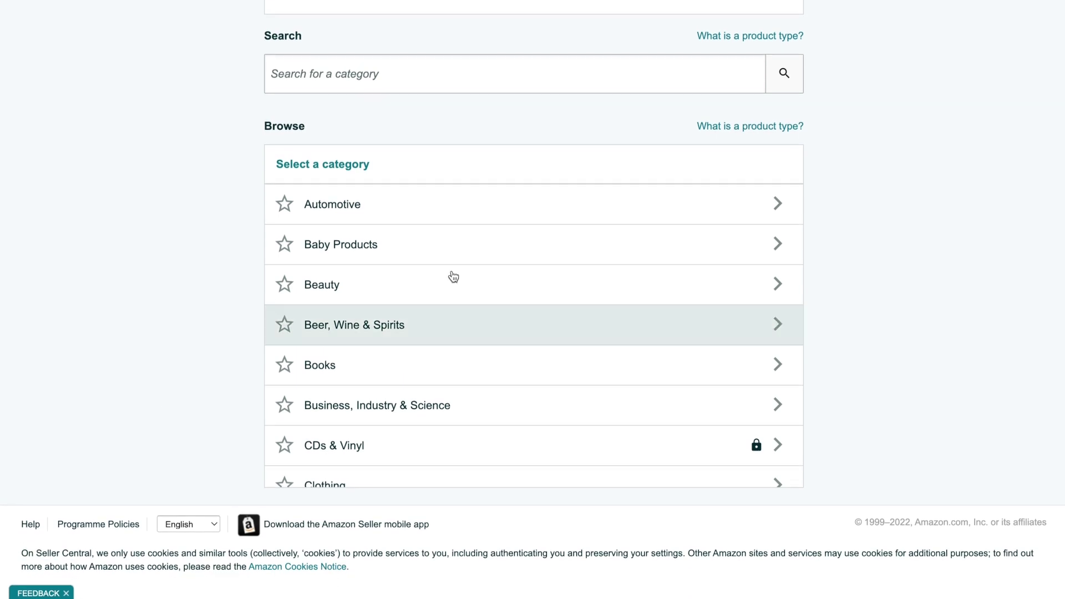
pyautogui.scroll(-3, 497, 276)
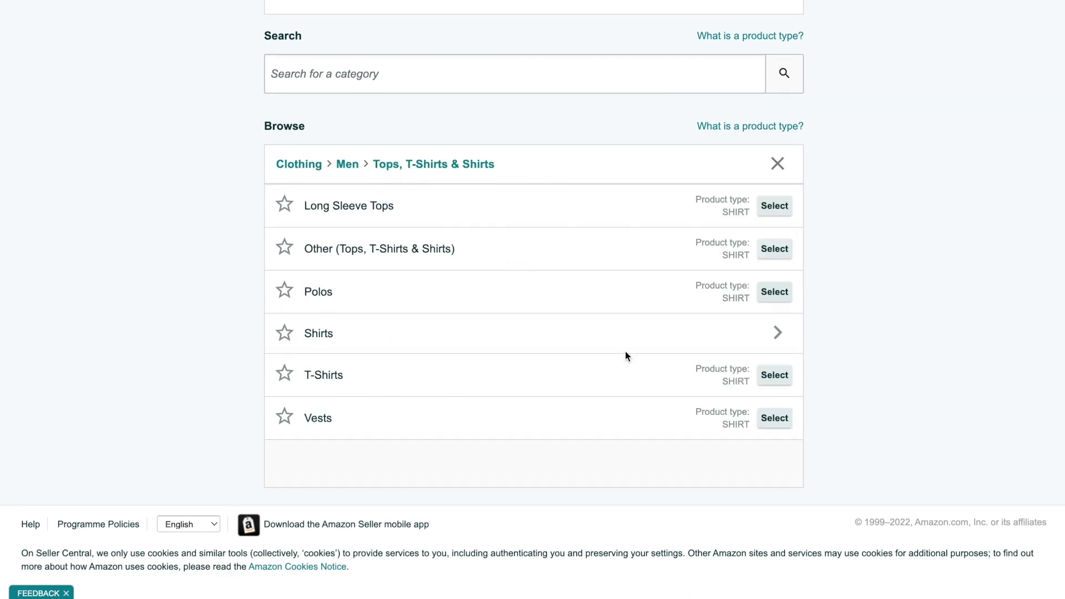
pyautogui.click(772, 377)
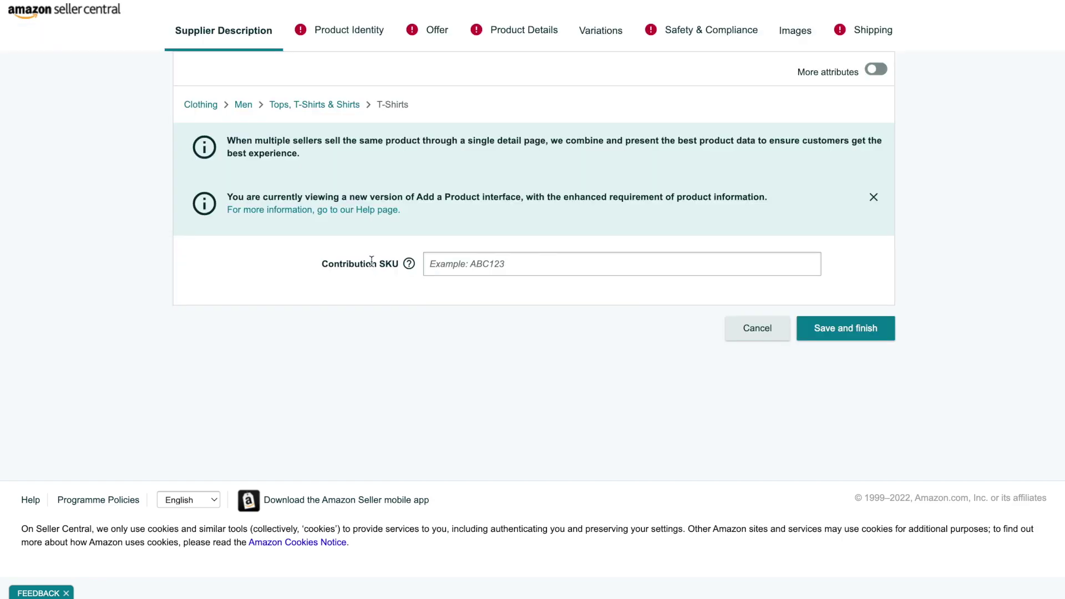
# In the Product Identity section, tick 'I don't have a product ID'
pyautogui.click(348, 30)
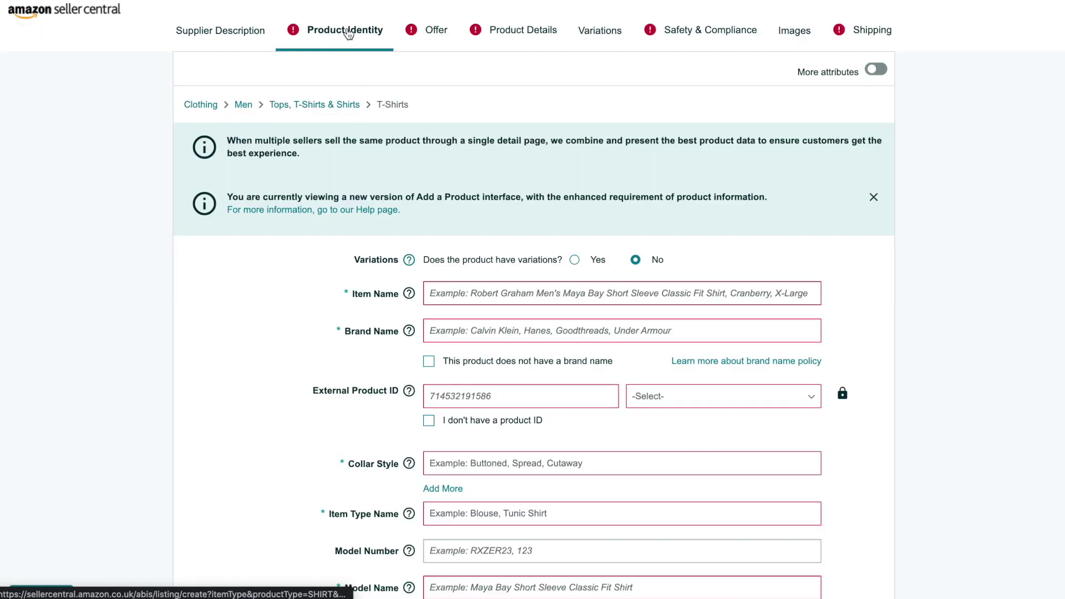
pyautogui.scroll(-3, 247, 371)
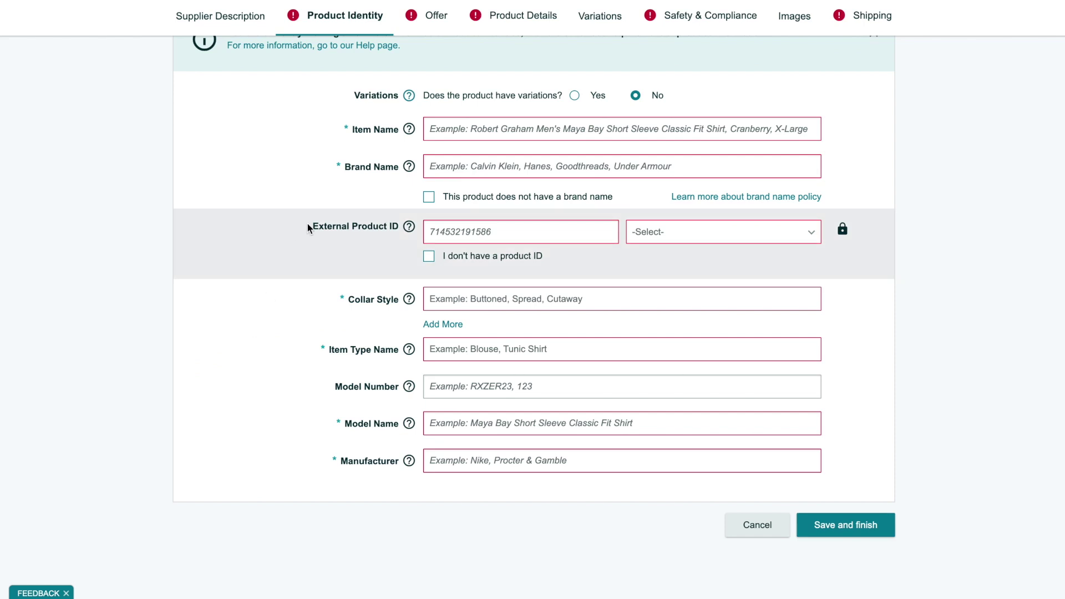
pyautogui.moveTo(407, 234)
pyautogui.click(496, 263)
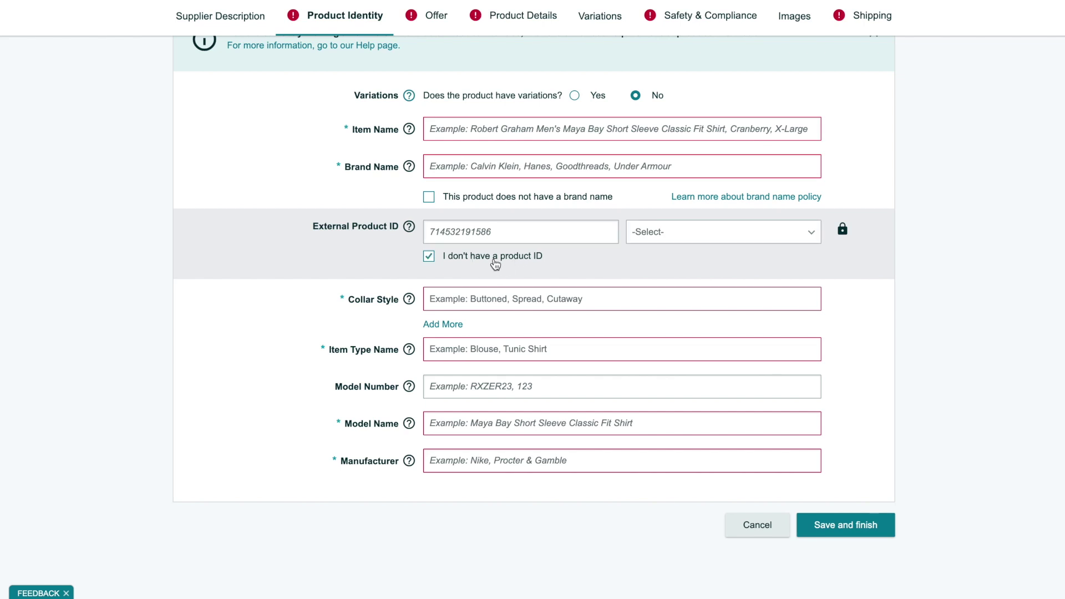
# Check the product ID type list without choosing one, then bring up the GTIN help article
pyautogui.click(674, 240)
pyautogui.scroll(-1, 715, 322)
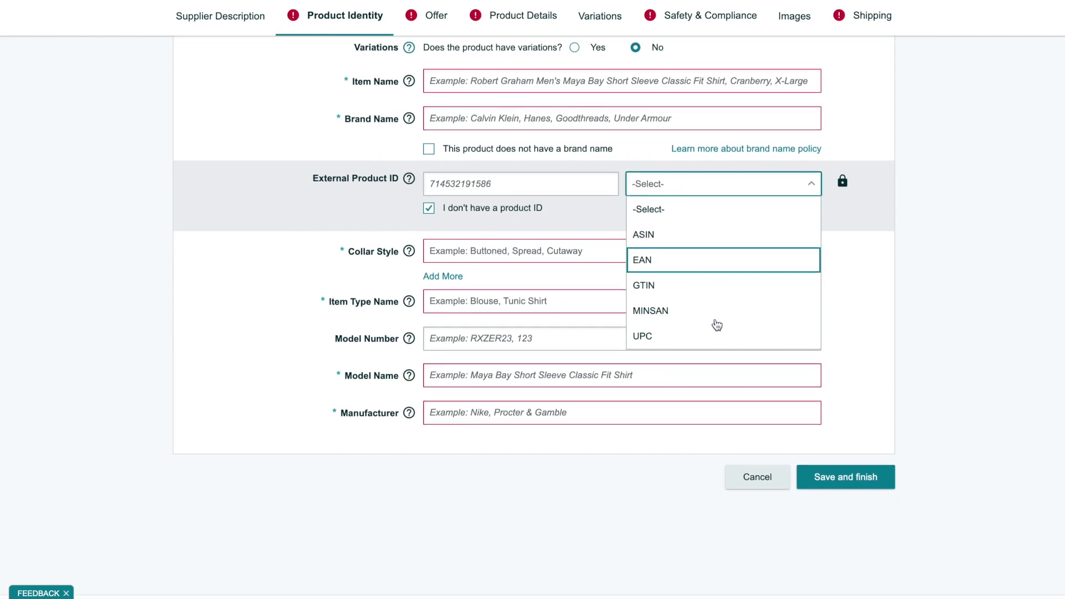
pyautogui.click(528, 222)
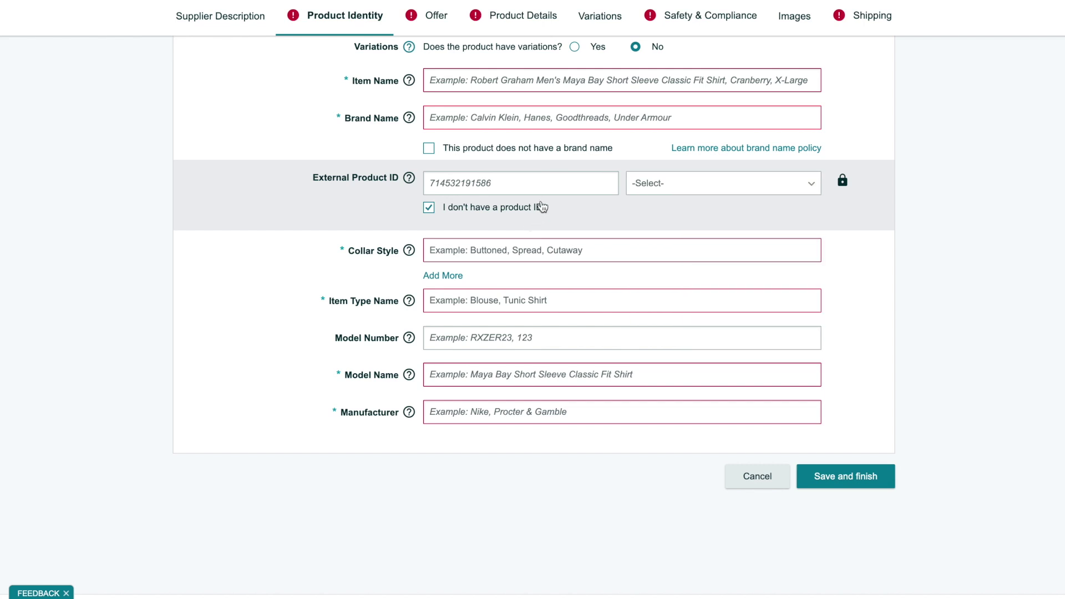
pyautogui.moveTo(841, 181)
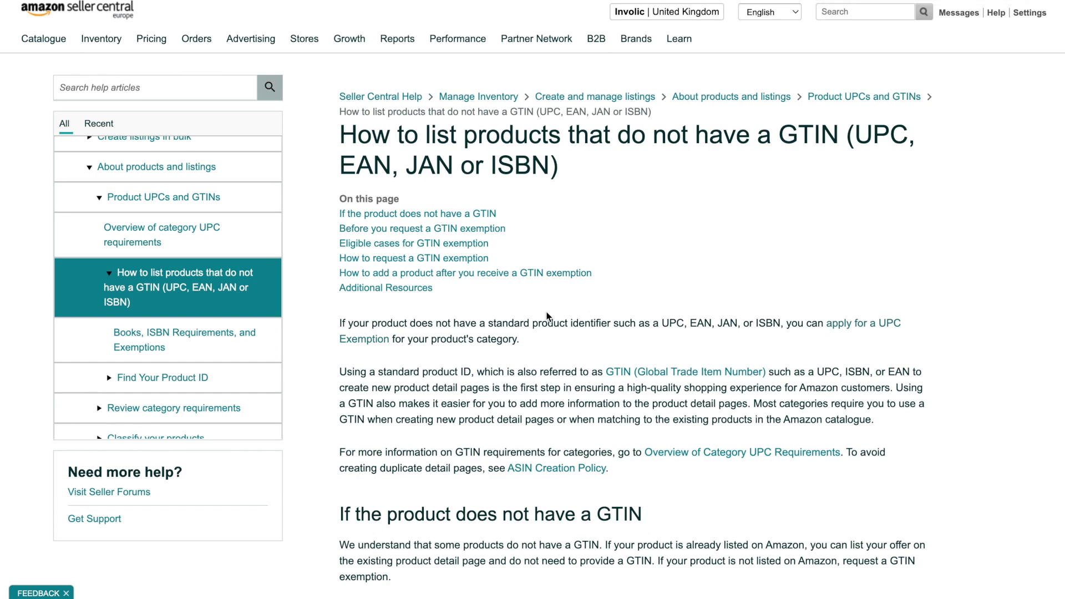
# Find 'How to request a GTIN exemption' in the article and follow its 'here' link to the application form
pyautogui.scroll(-5, 546, 316)
pyautogui.scroll(-2, 546, 316)
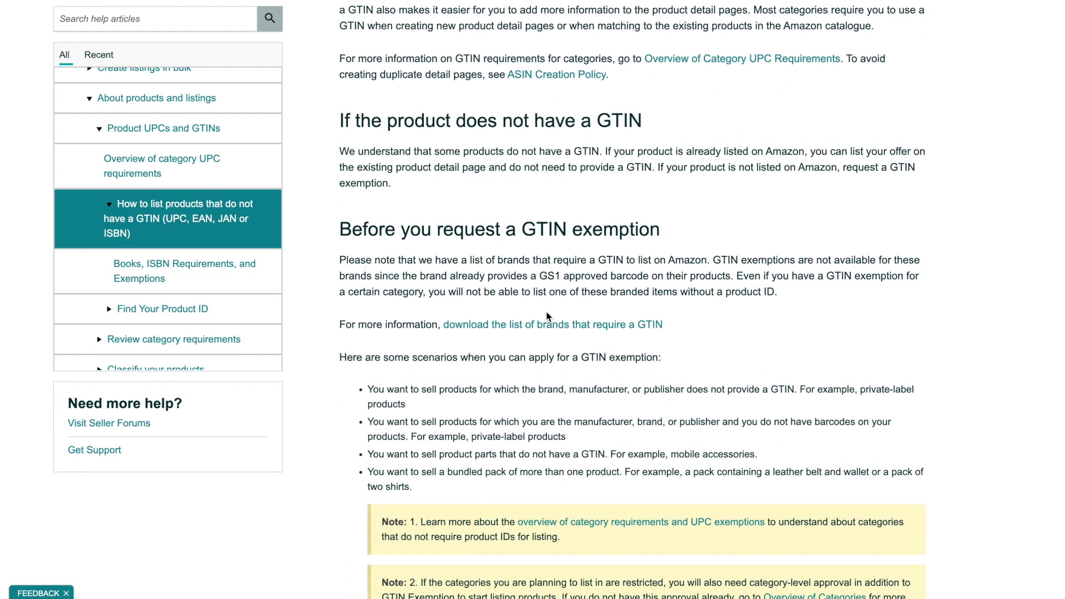
pyautogui.scroll(-15, 546, 316)
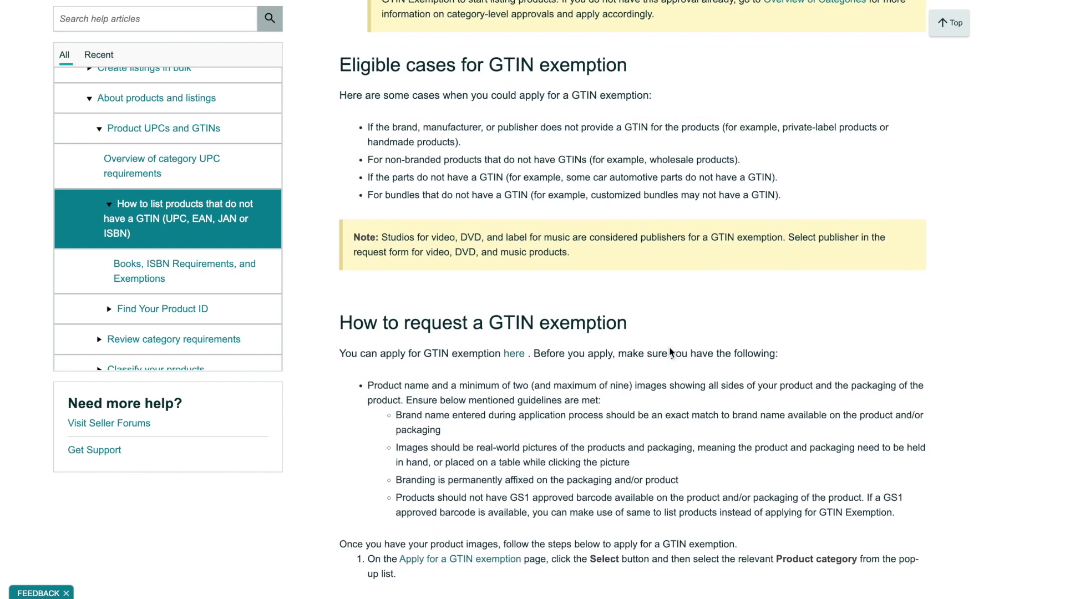
pyautogui.scroll(-1, 670, 348)
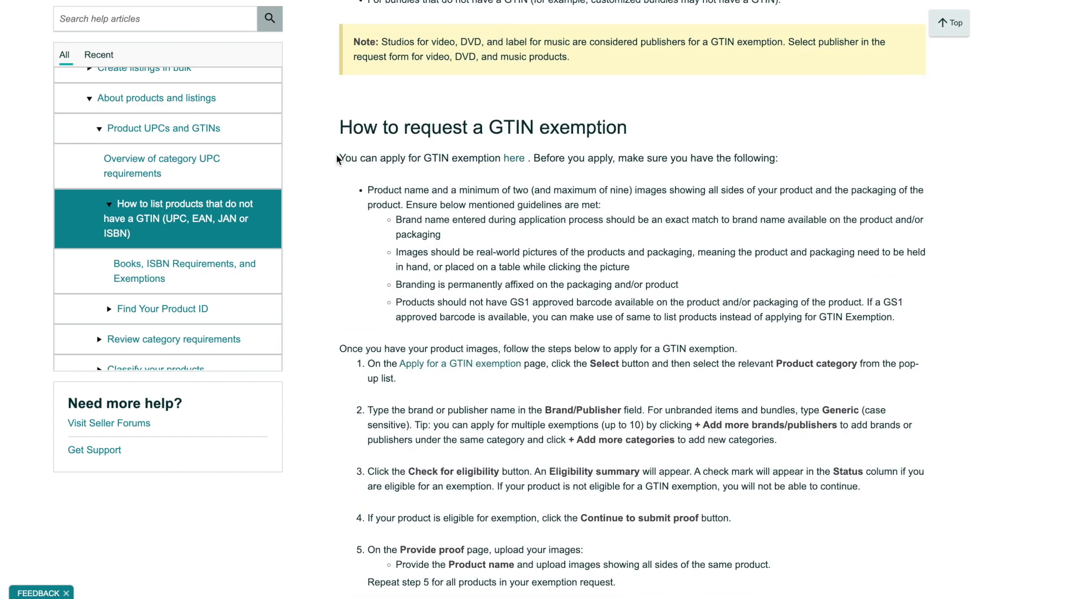
pyautogui.moveTo(338, 160); pyautogui.dragTo(481, 155)
pyautogui.click(481, 155)
pyautogui.click(515, 161)
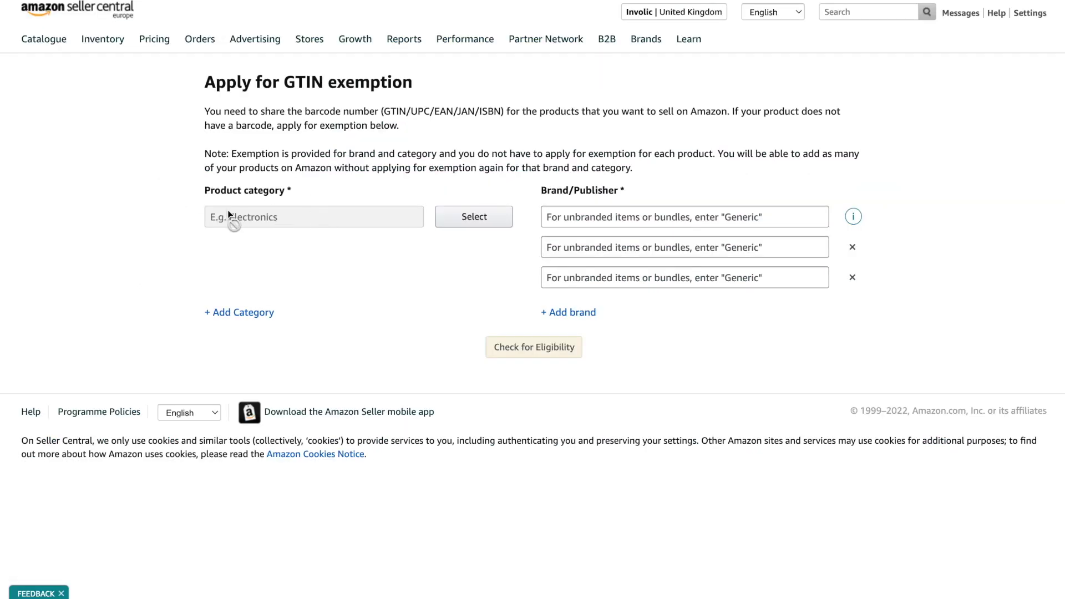
# Check GTIN exemption eligibility in the Clothing category for brands Generic and Printify
pyautogui.click(465, 221)
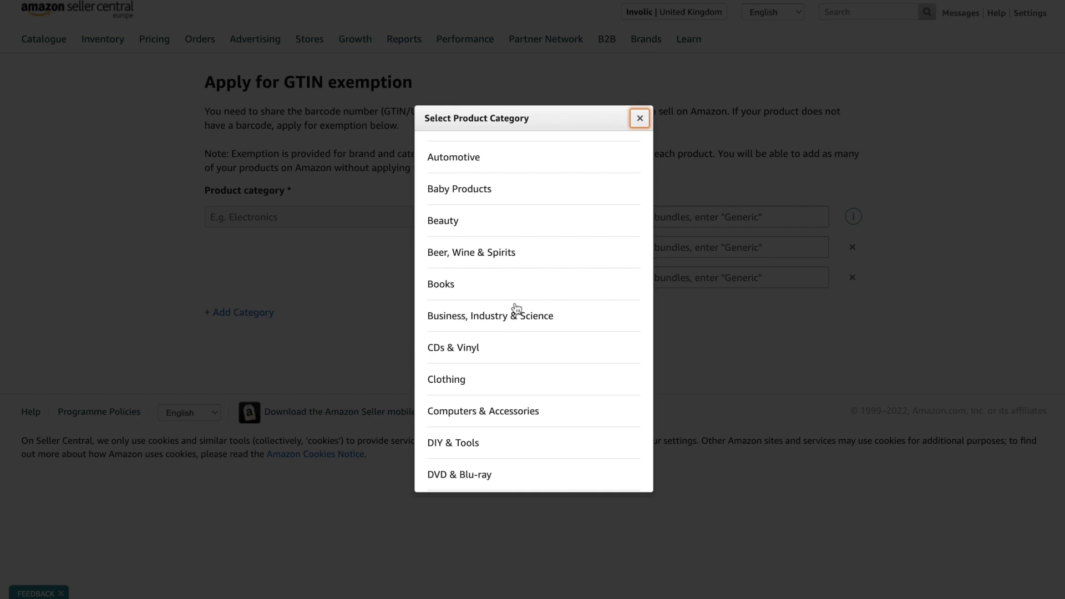
pyautogui.scroll(-1, 508, 336)
pyautogui.click(470, 350)
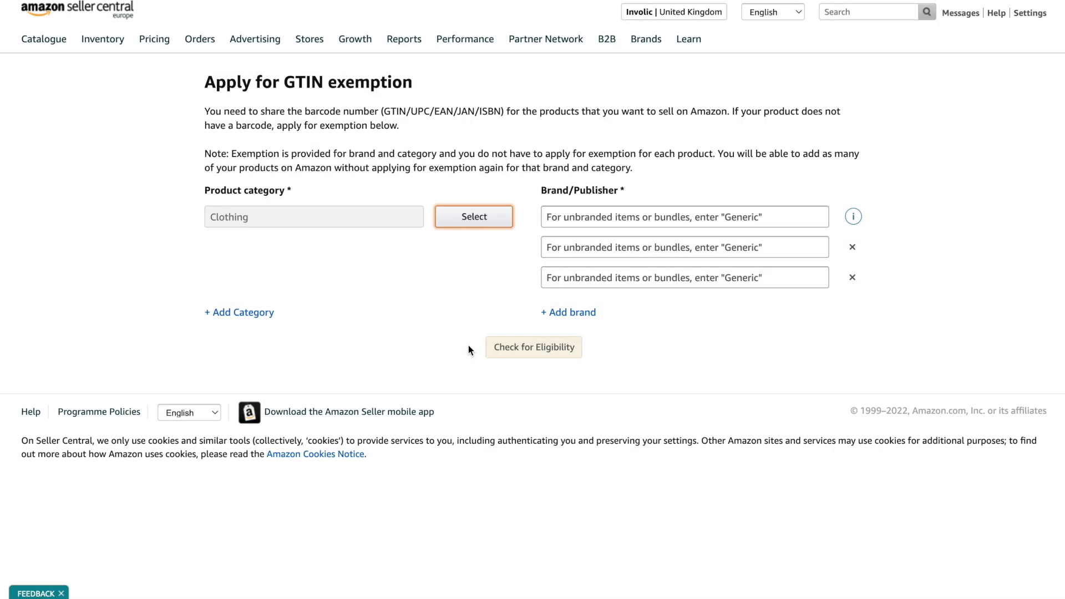
pyautogui.click(599, 216)
pyautogui.write('Generic')
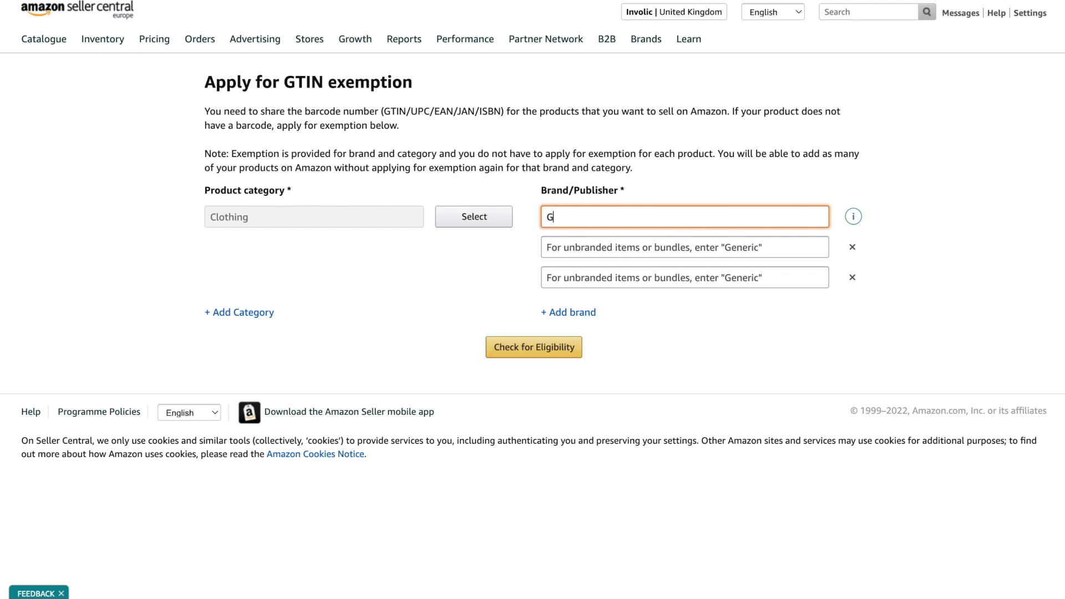
pyautogui.click(740, 245)
pyautogui.write('Printify')
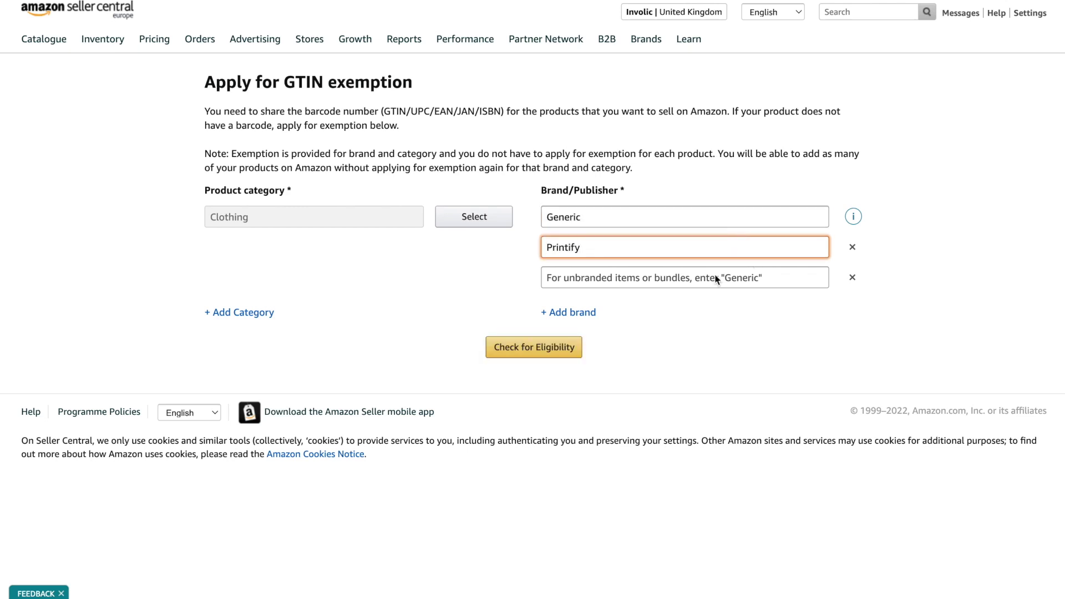
pyautogui.click(545, 347)
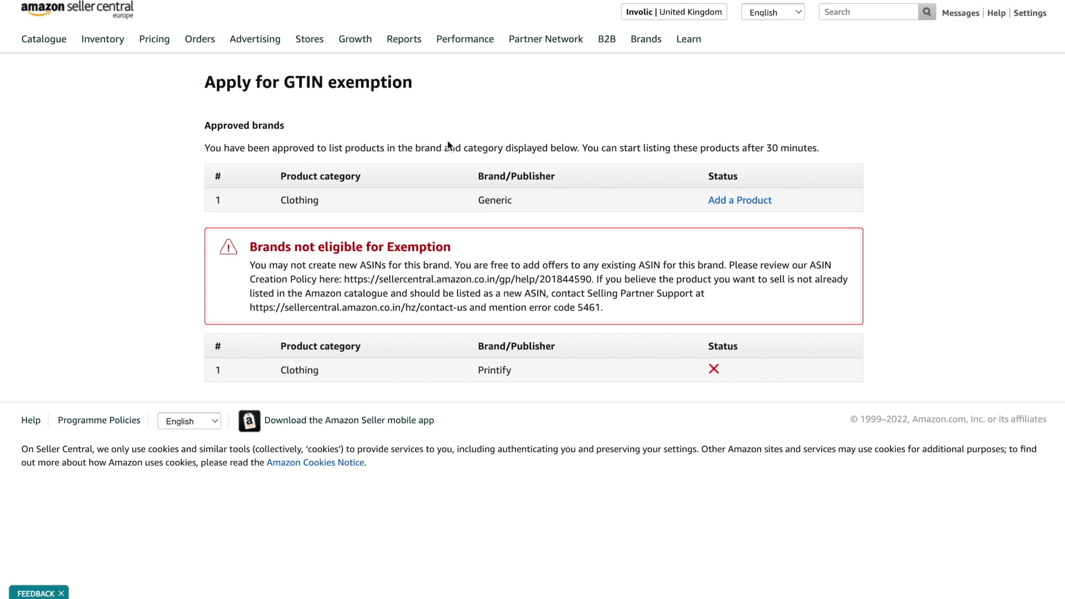
# Note the 30-minute approval wait for Generic and return to Add a Product
pyautogui.moveTo(820, 148); pyautogui.dragTo(738, 137)
pyautogui.click(738, 137)
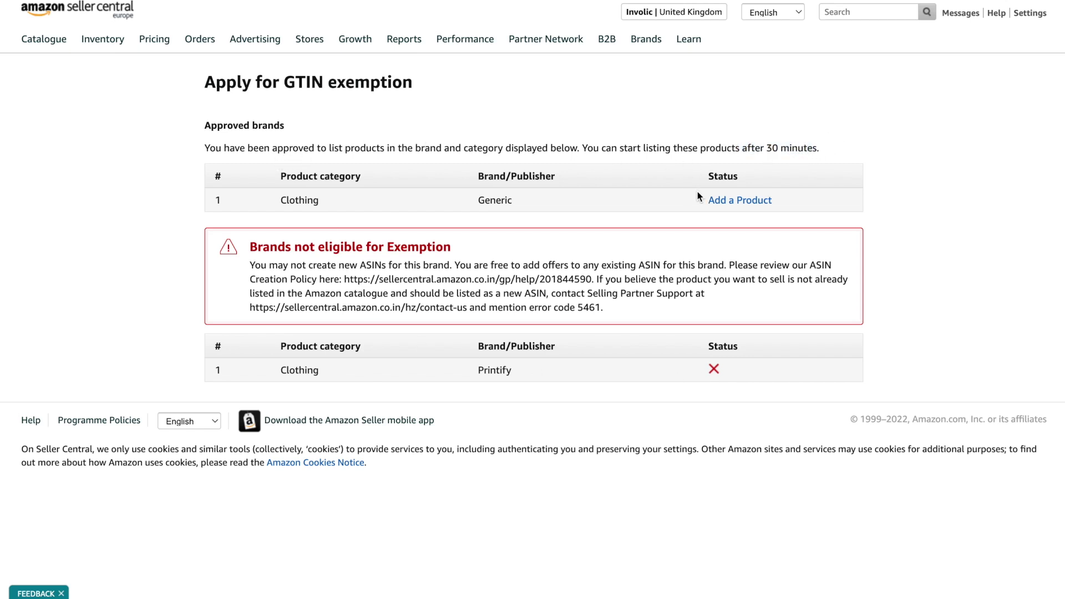
pyautogui.click(724, 205)
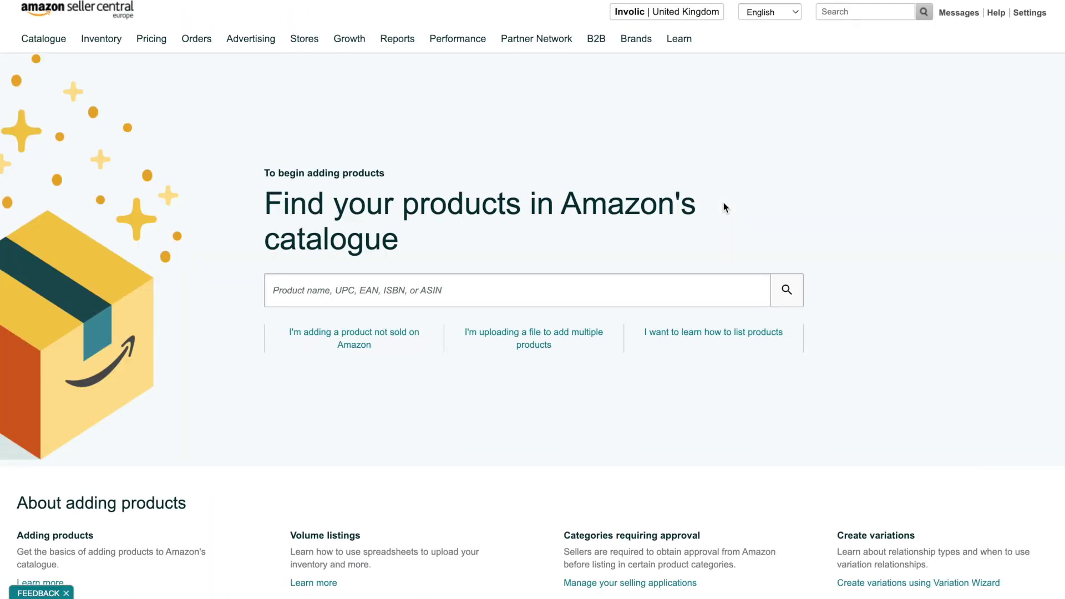
# Start a listing for a product not sold on Amazon with brand name Generic
pyautogui.click(396, 336)
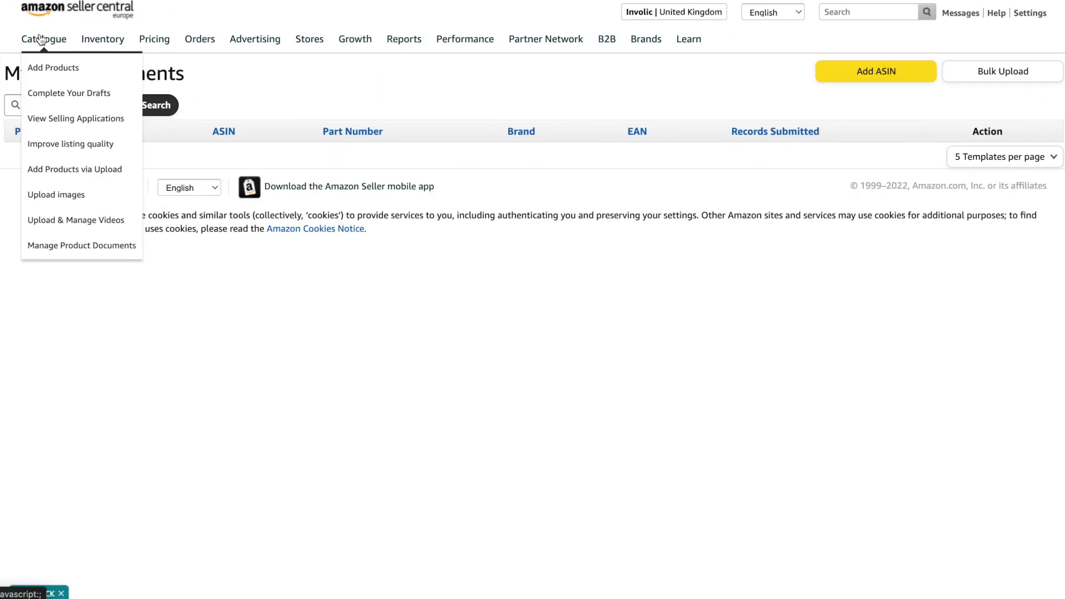
pyautogui.click(49, 120)
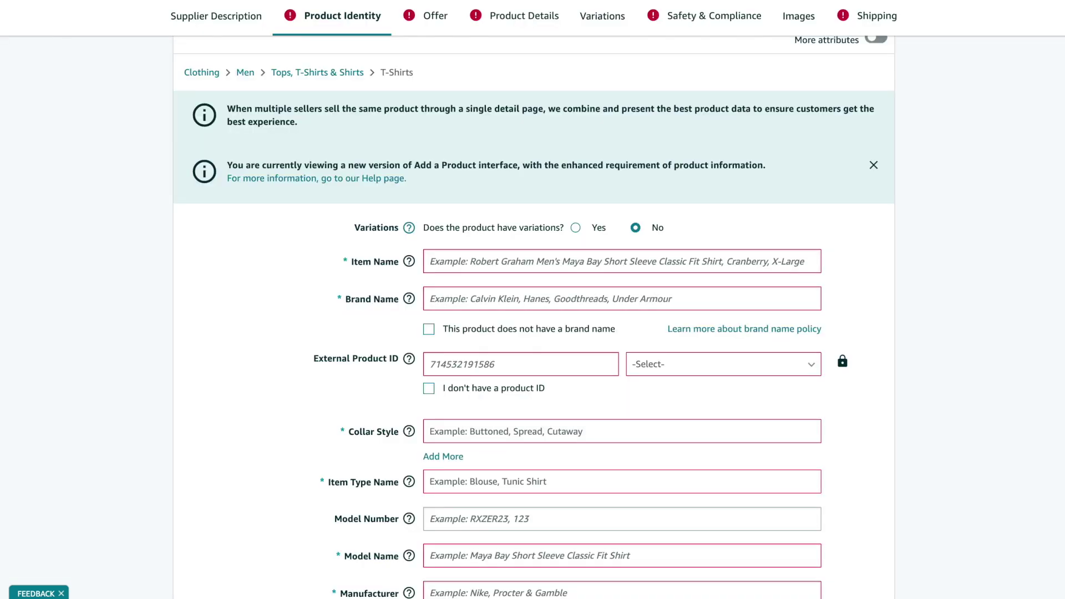
pyautogui.moveTo(409, 300)
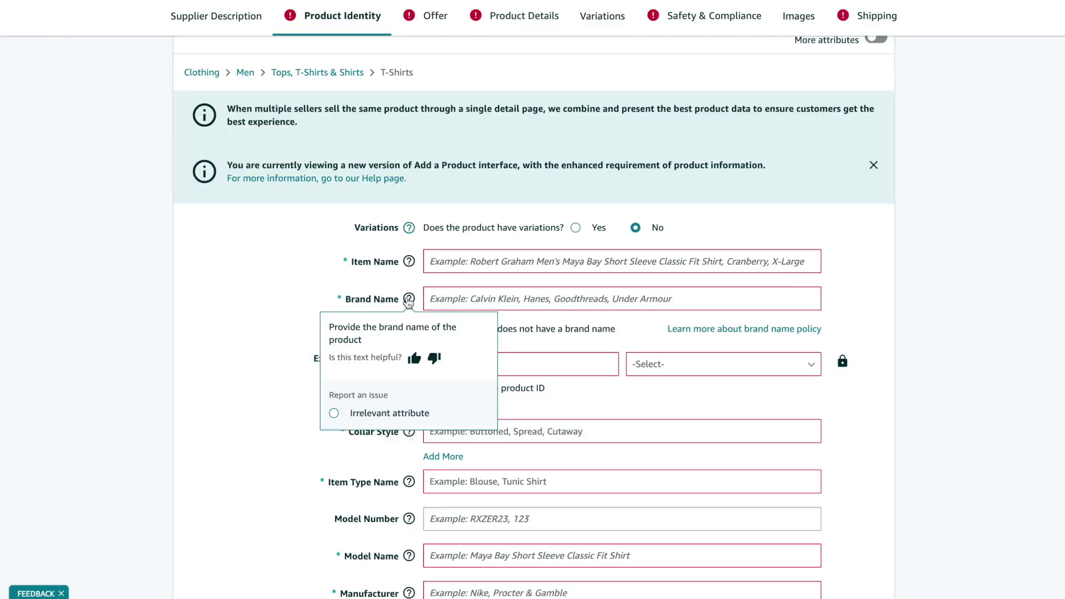
pyautogui.click(495, 300)
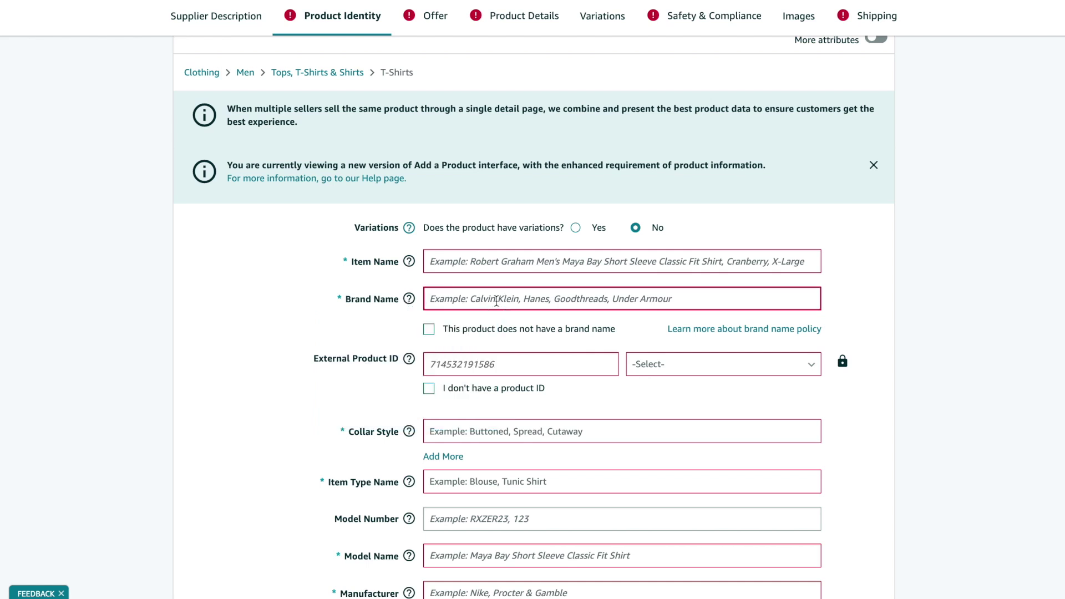
pyautogui.write('Generic')
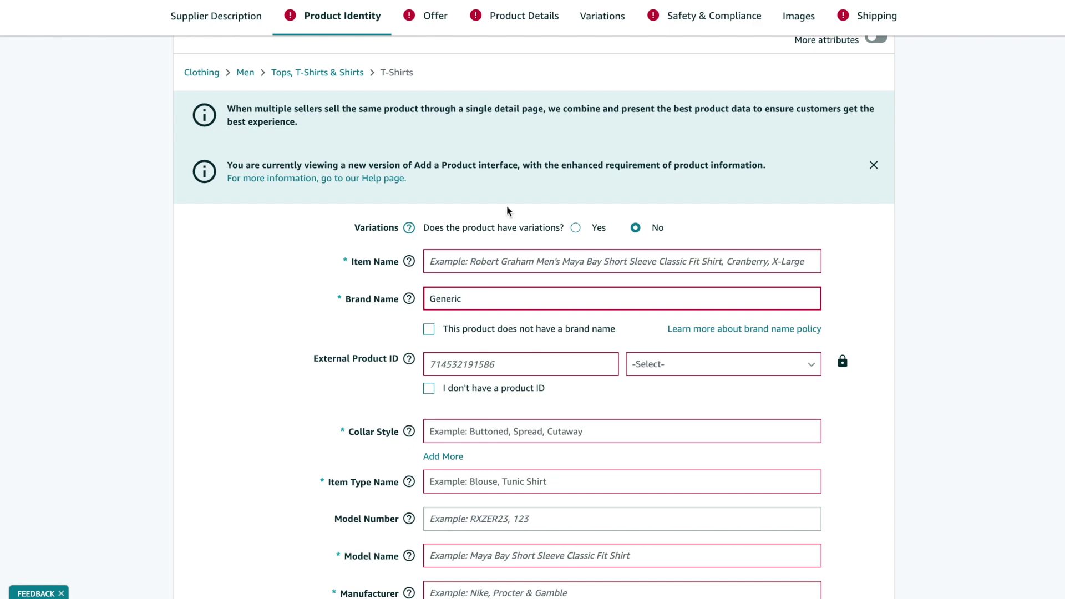
# Review the Supplier Description with its SKU and view the listing on Amazon
pyautogui.click(438, 15)
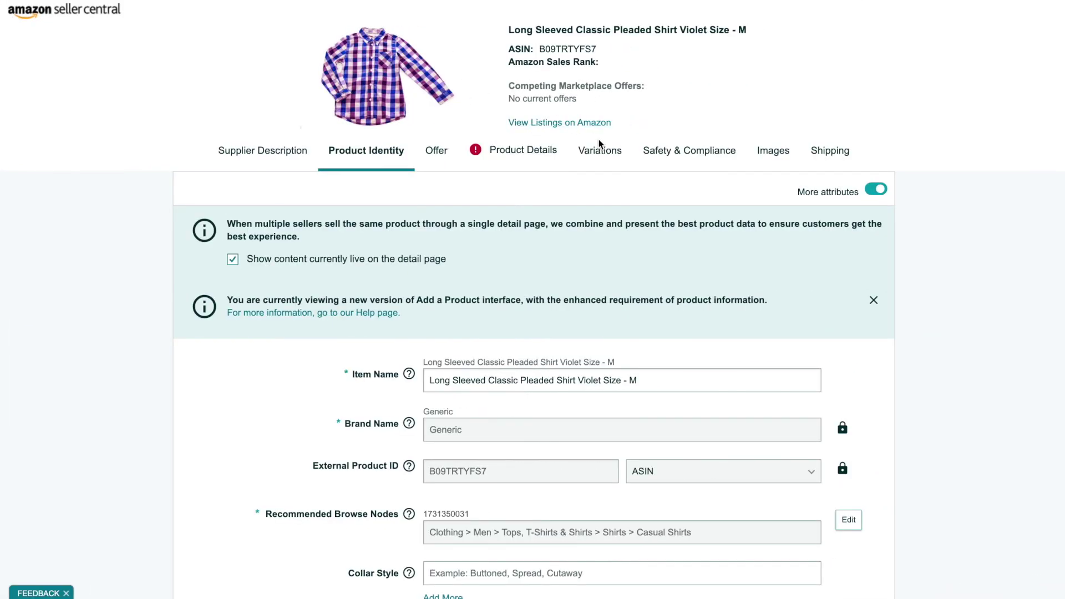
pyautogui.click(300, 150)
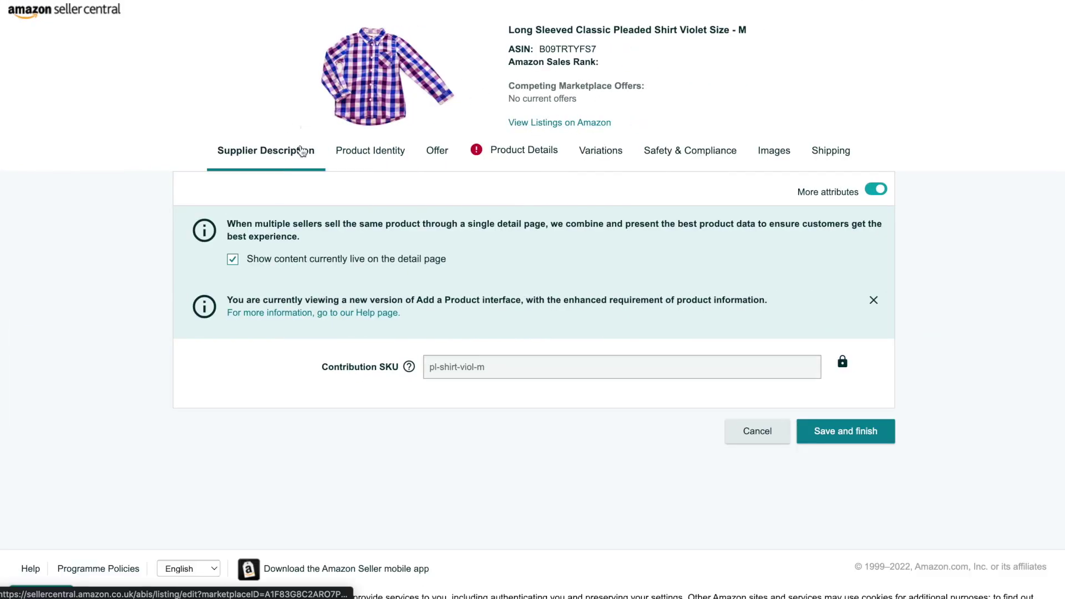
pyautogui.click(591, 122)
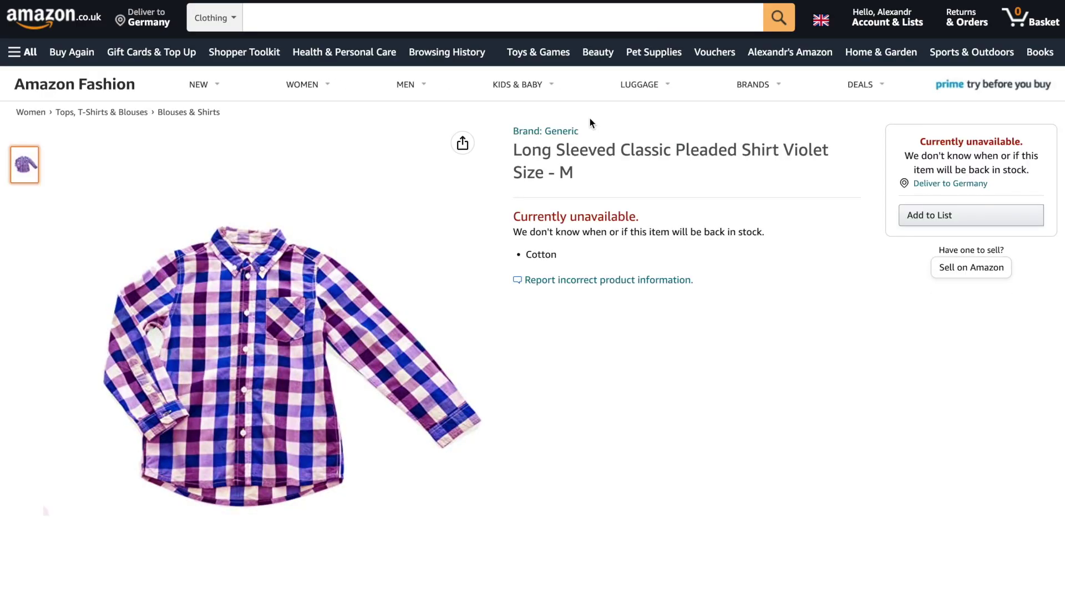
# Dismiss the 'We ship internationally' popup, keeping Germany as the delivery country
pyautogui.click(232, 119)
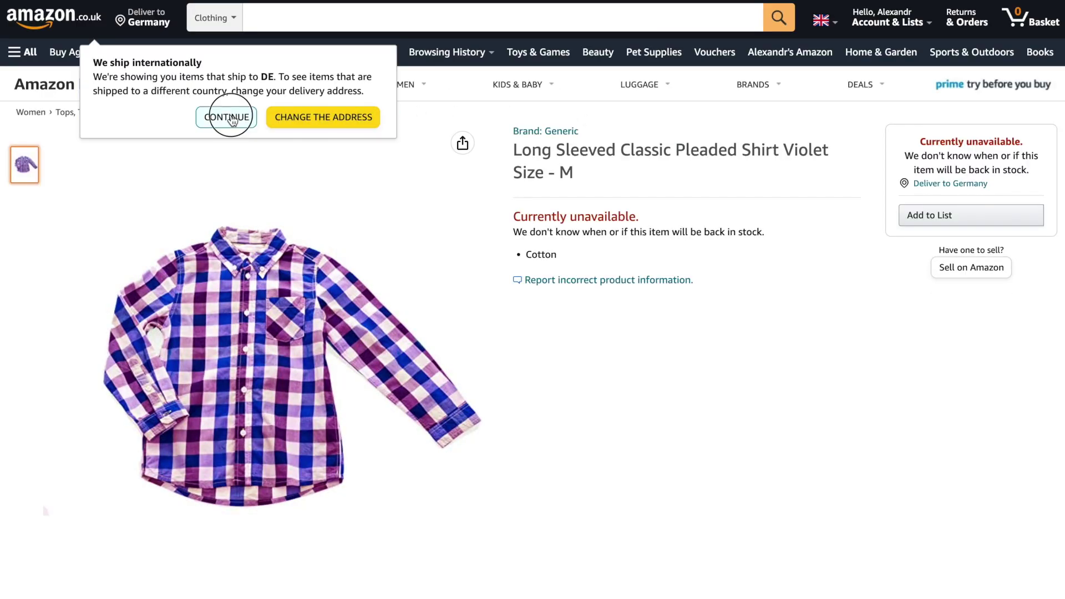